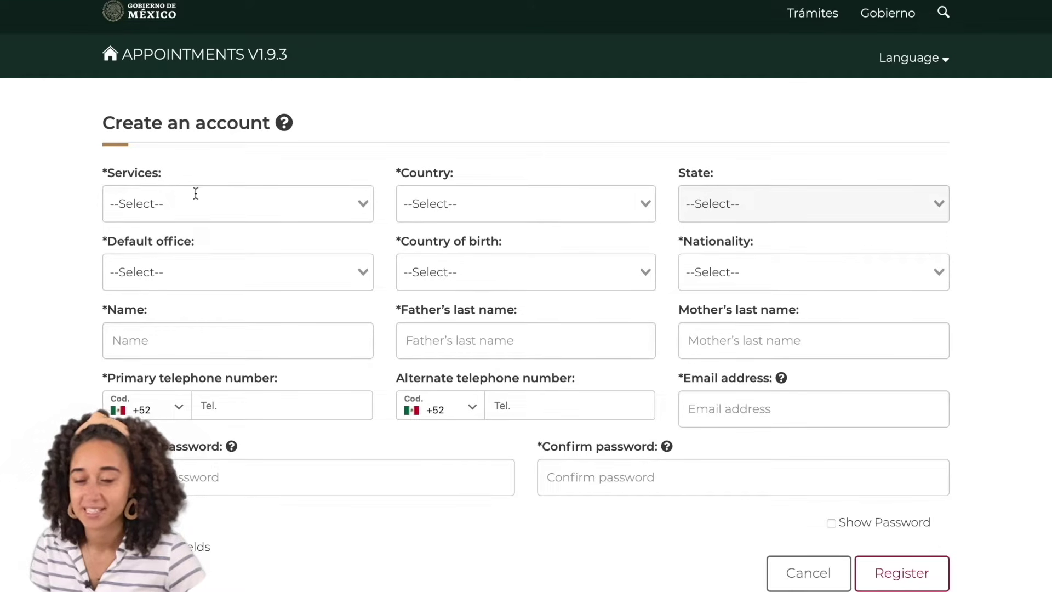
Choose Oficinas Consulares service, Estados Unidos de América, Illinois, and CHICAGO as default office
{"action": "left_click", "coordinate": [211, 205]}
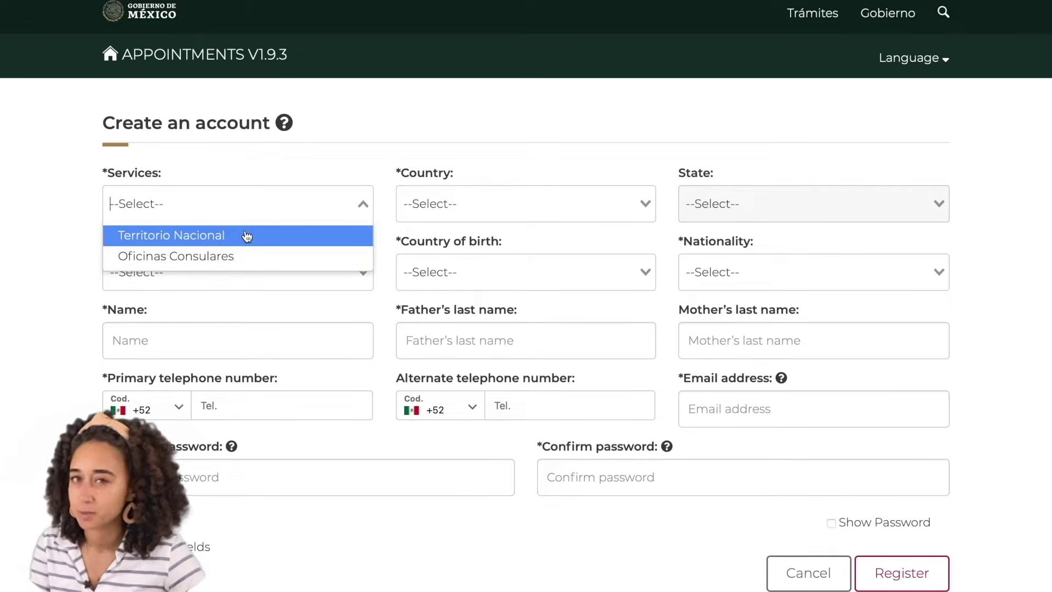
{"action": "left_click", "coordinate": [225, 257]}
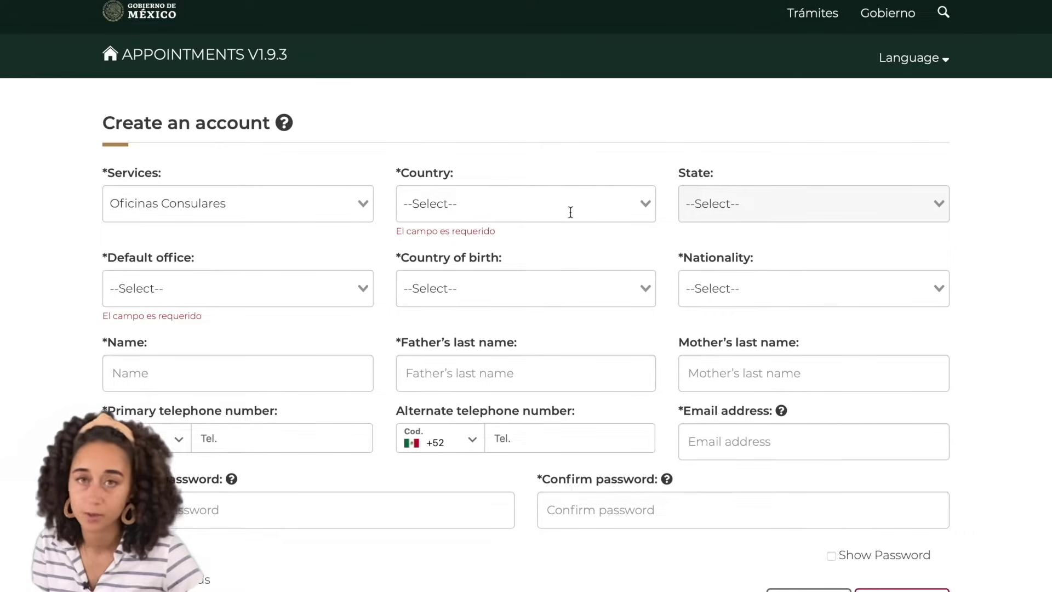
{"action": "left_click", "coordinate": [571, 213]}
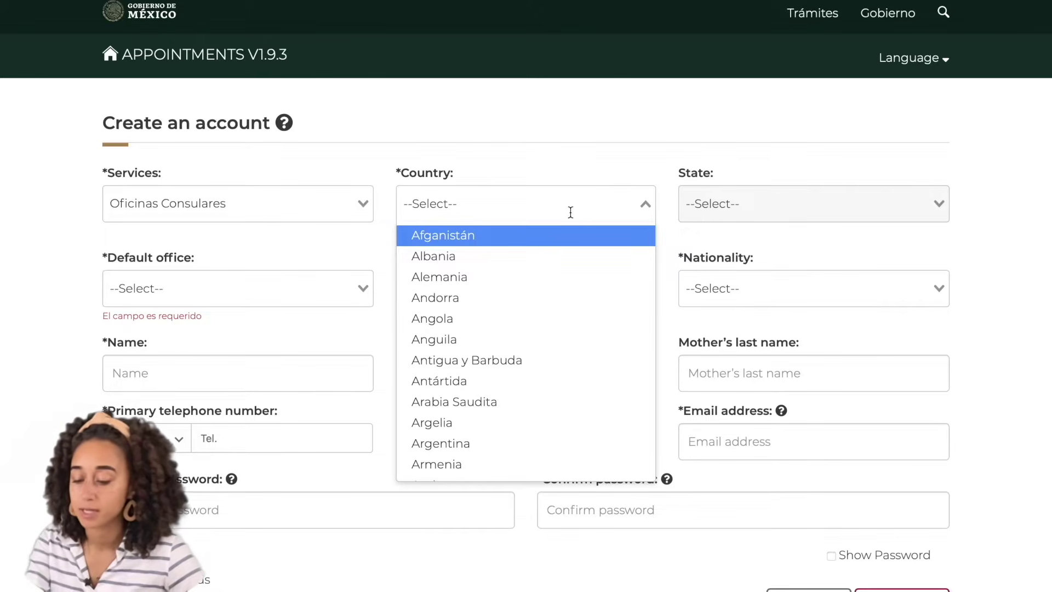
{"action": "type", "text": "est"}
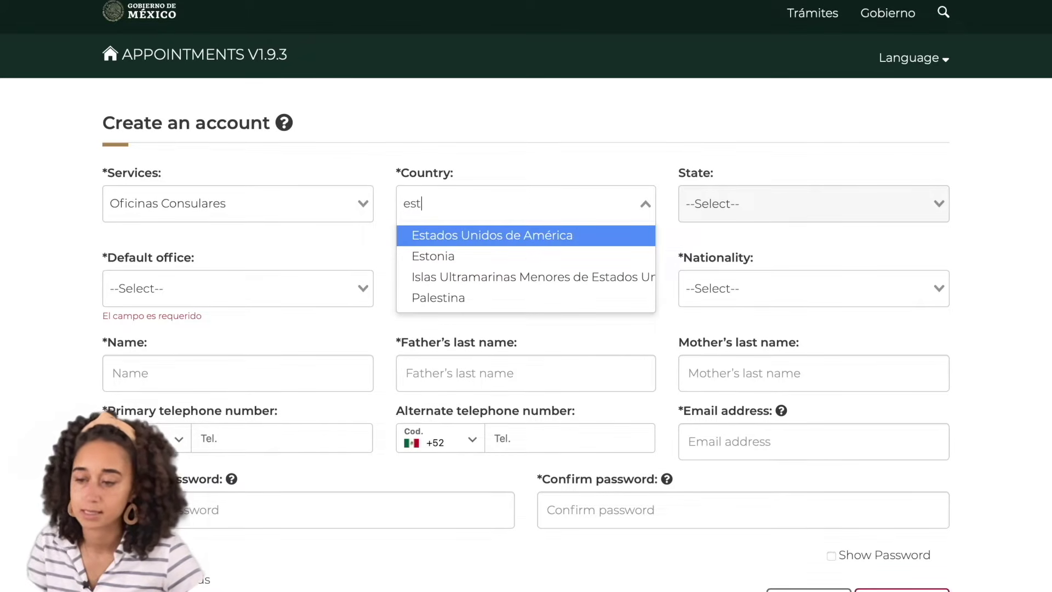
{"action": "left_click", "coordinate": [561, 237]}
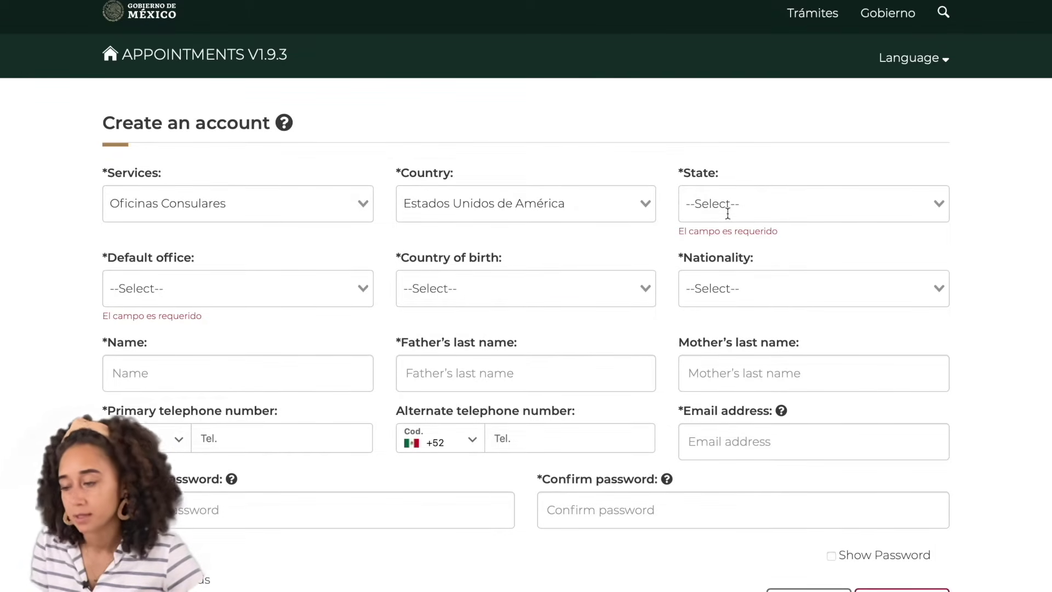
{"action": "left_click", "coordinate": [727, 213]}
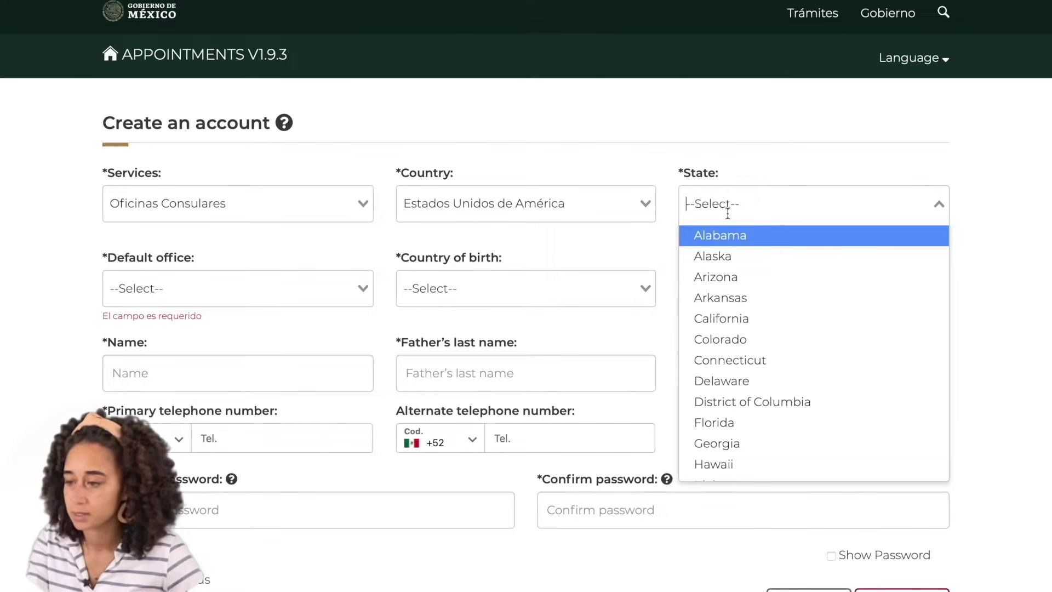
{"action": "type", "text": "ill"}
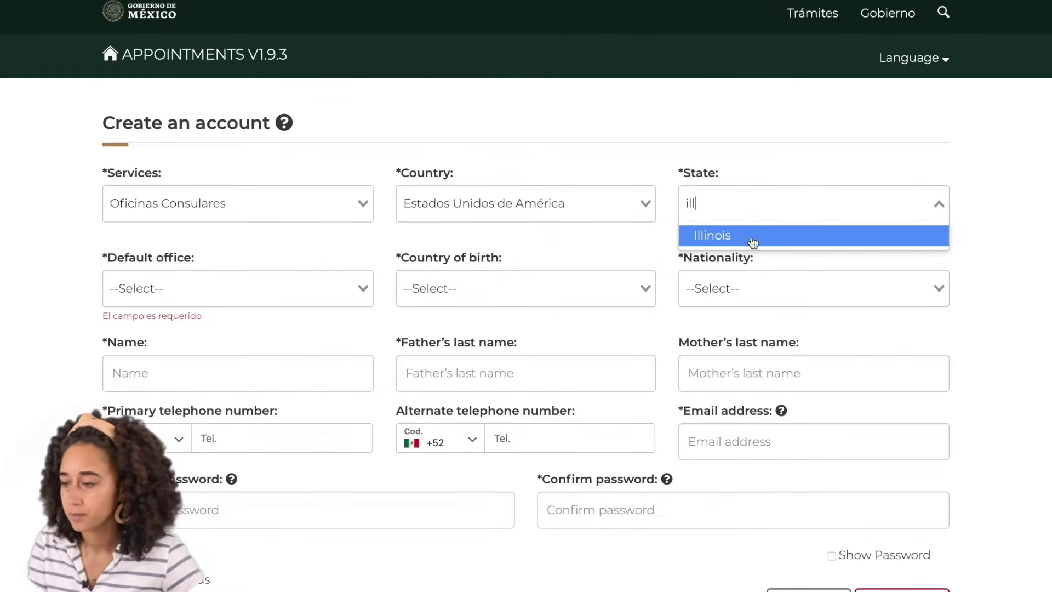
{"action": "left_click", "coordinate": [753, 241]}
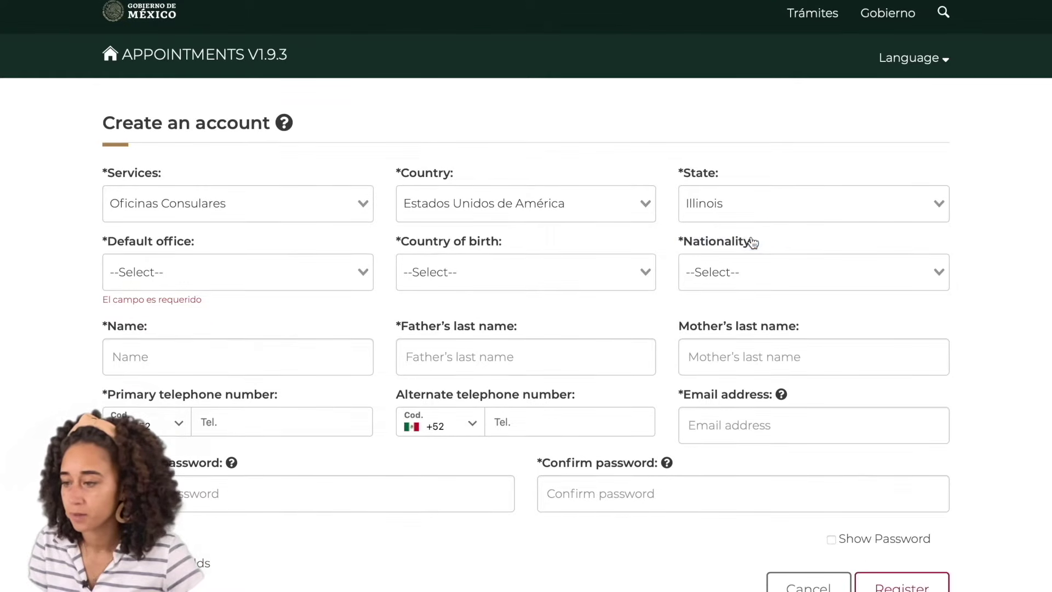
{"action": "left_click", "coordinate": [361, 270]}
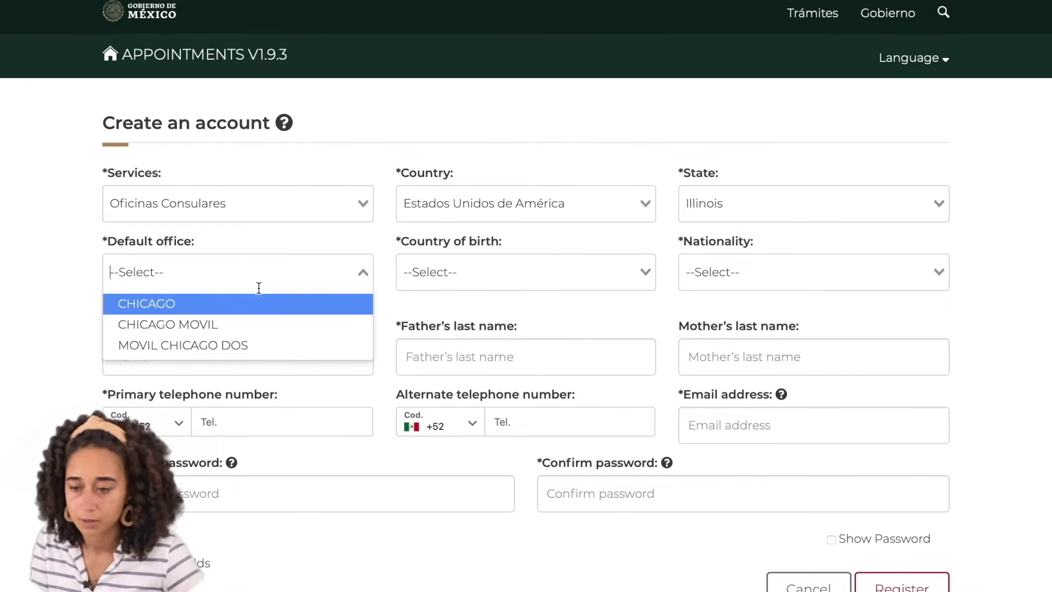
{"action": "left_click", "coordinate": [153, 310]}
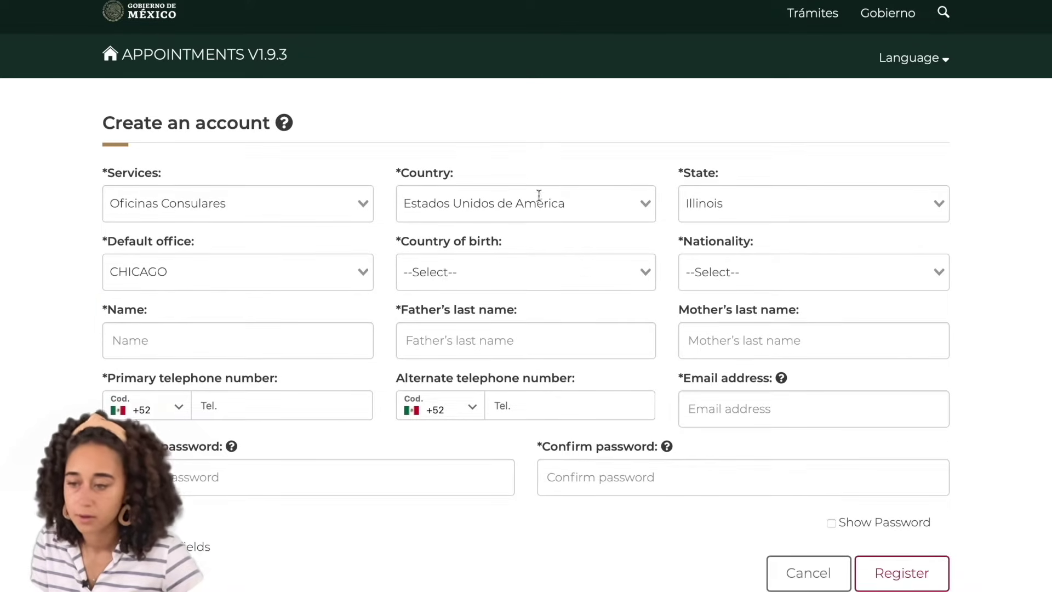
Set country of birth to Estados Unidos de América and nationality to Estadounidense
{"action": "left_click", "coordinate": [523, 275]}
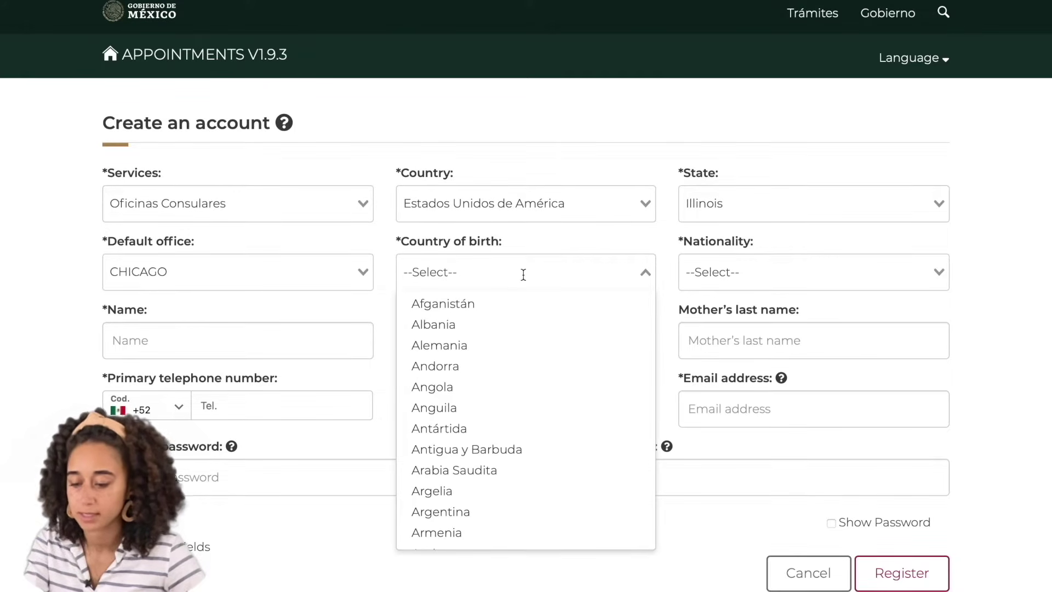
{"action": "type", "text": "est"}
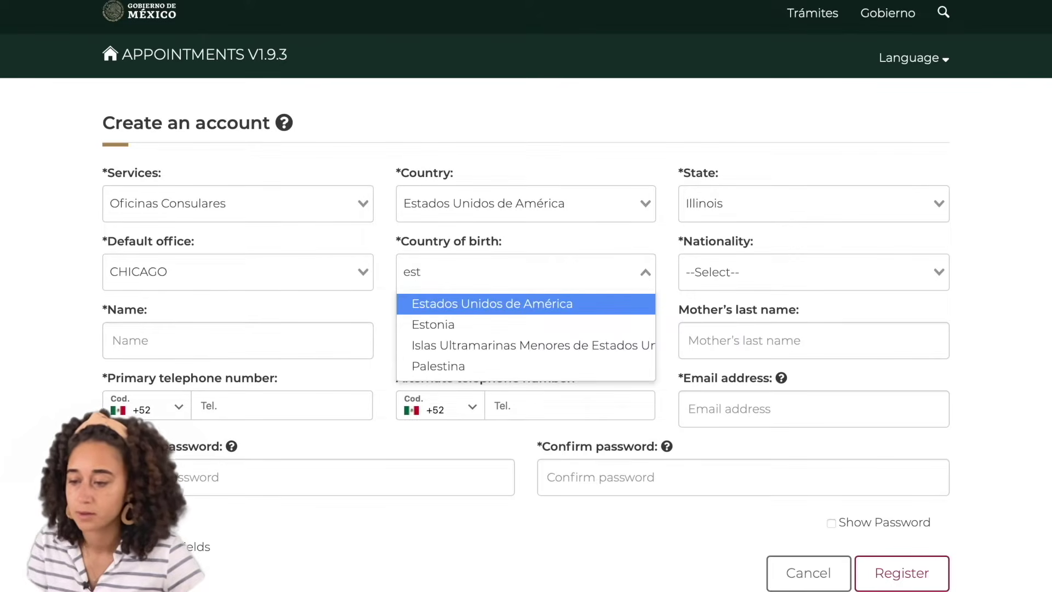
{"action": "left_click", "coordinate": [531, 310]}
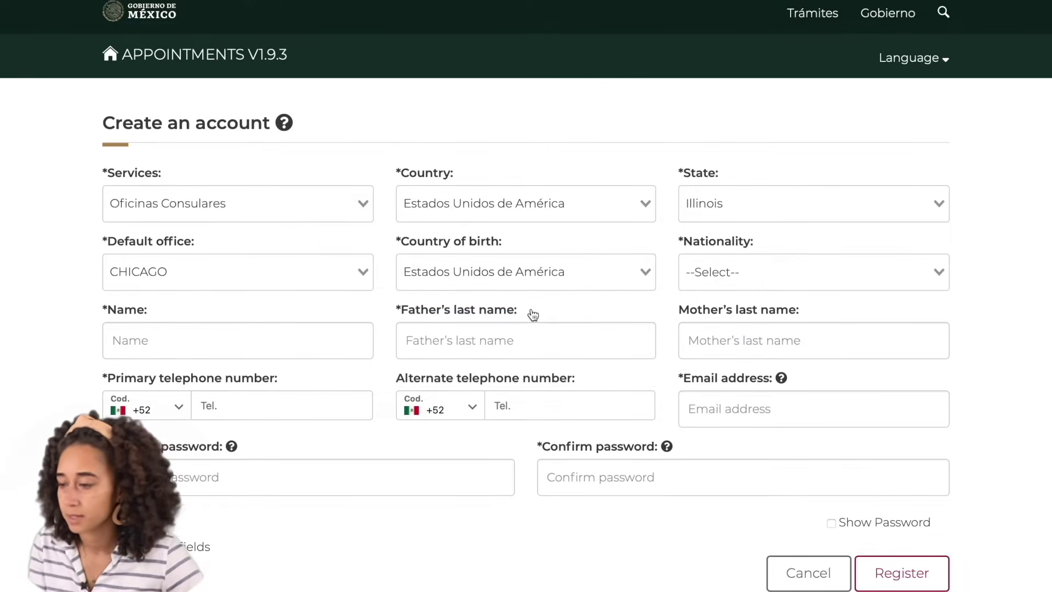
{"action": "left_click", "coordinate": [731, 277]}
{"action": "type", "text": "est"}
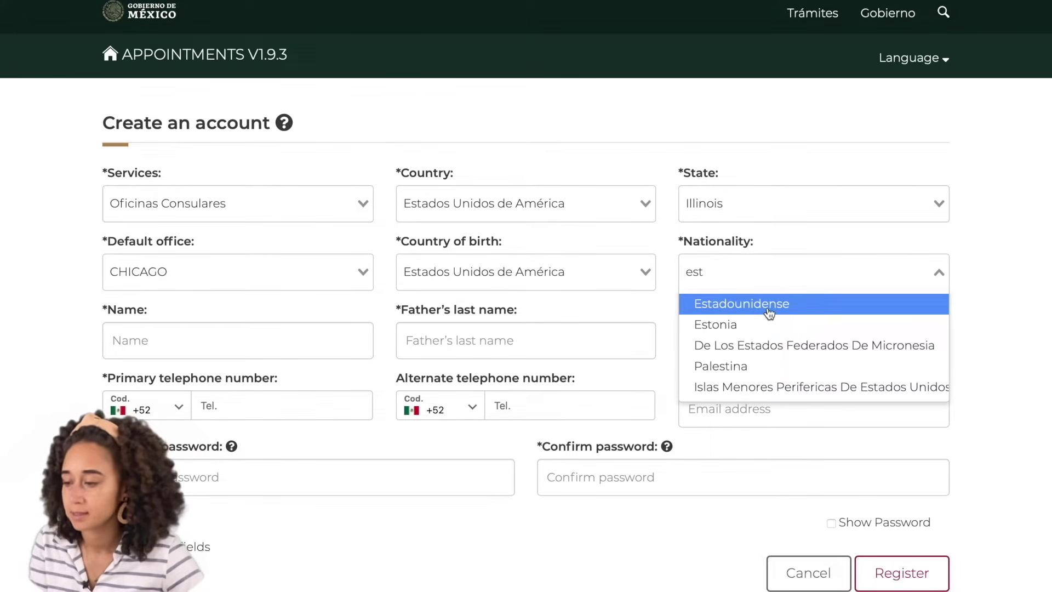
{"action": "left_click", "coordinate": [769, 311]}
{"action": "left_click", "coordinate": [140, 342]}
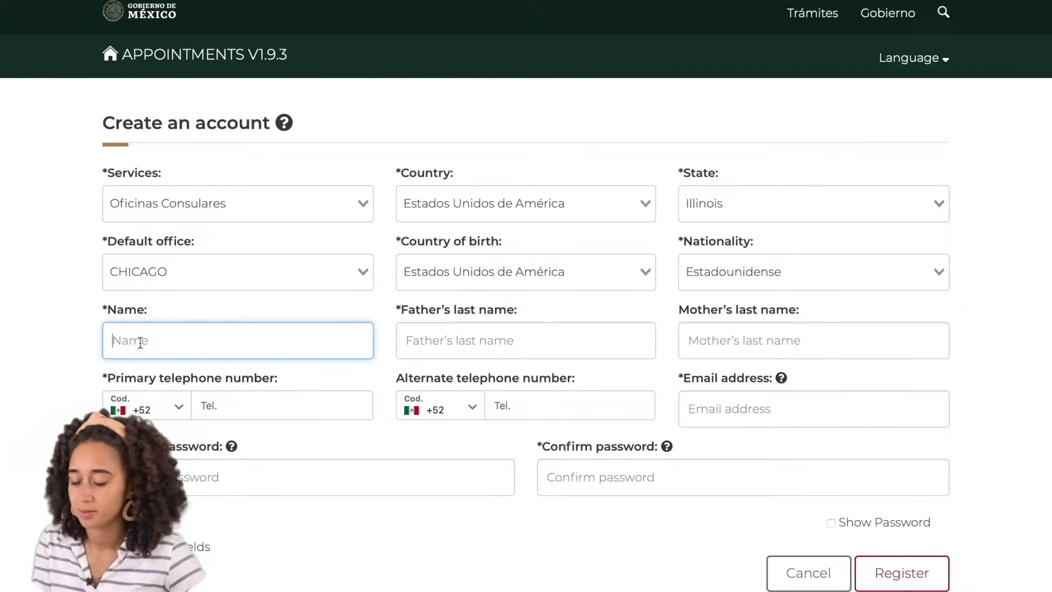
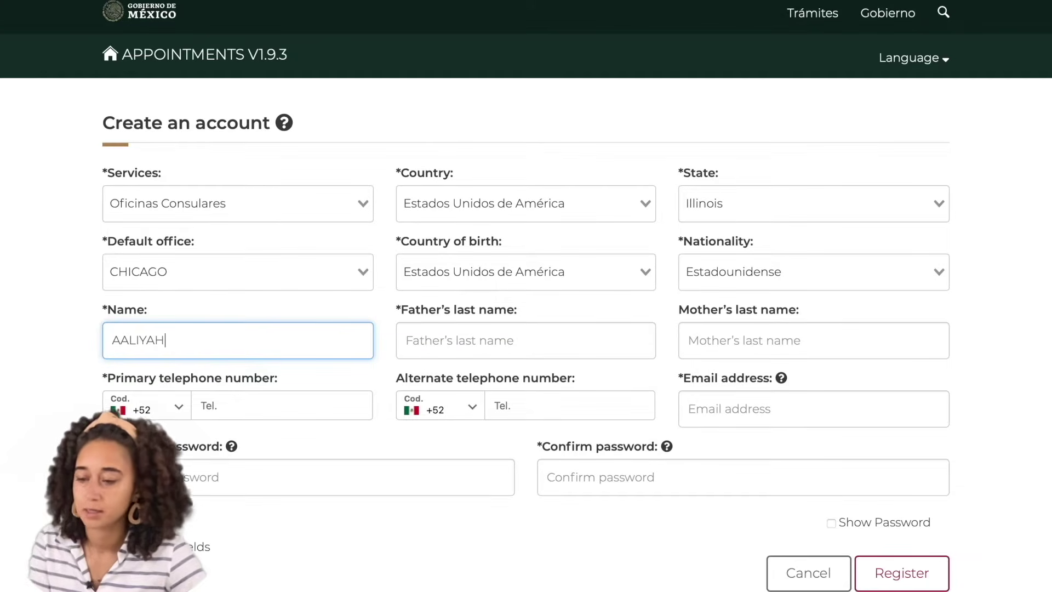
Enter the applicant's first name and father's last name in the registration form
{"action": "left_click", "coordinate": [443, 338]}
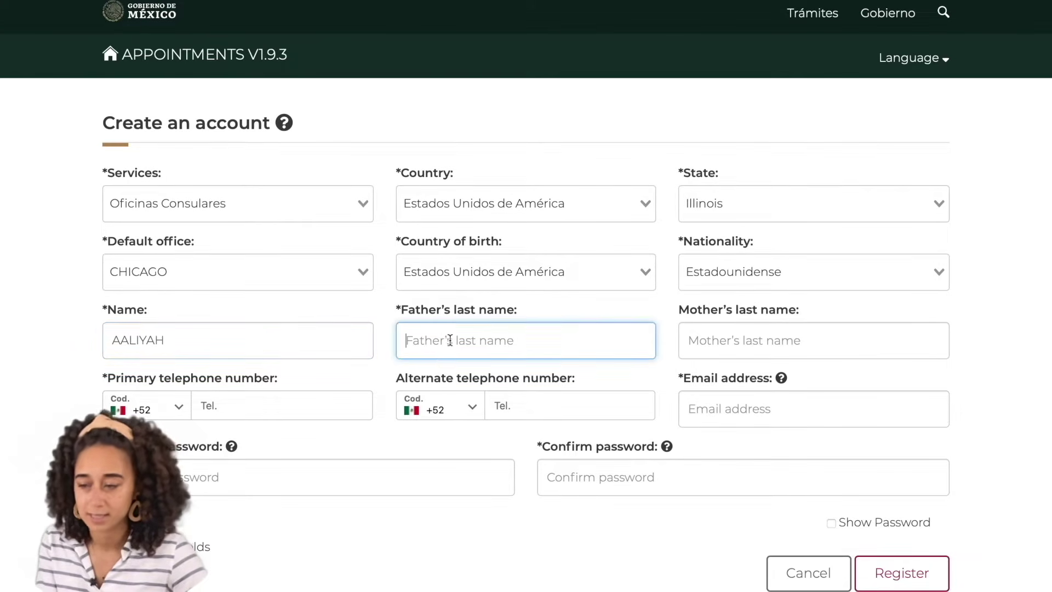
{"action": "left_click", "coordinate": [754, 345]}
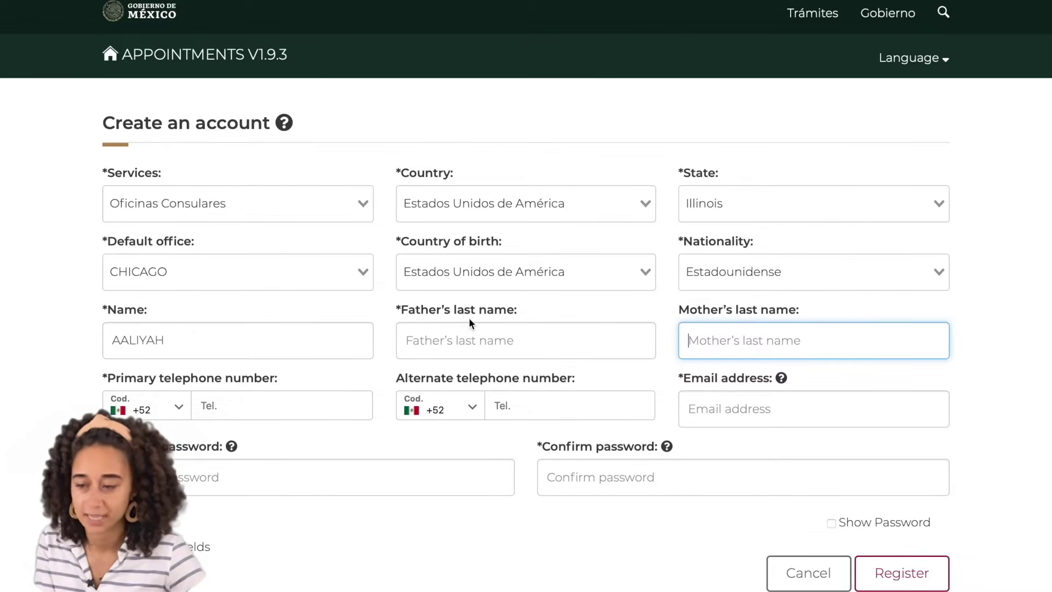
{"action": "left_click", "coordinate": [478, 347]}
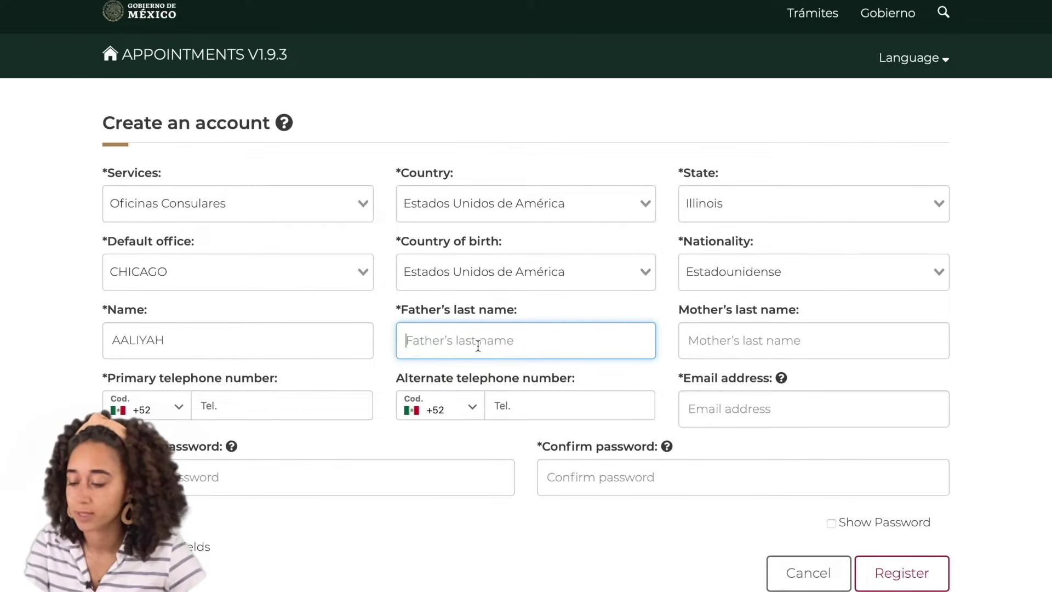
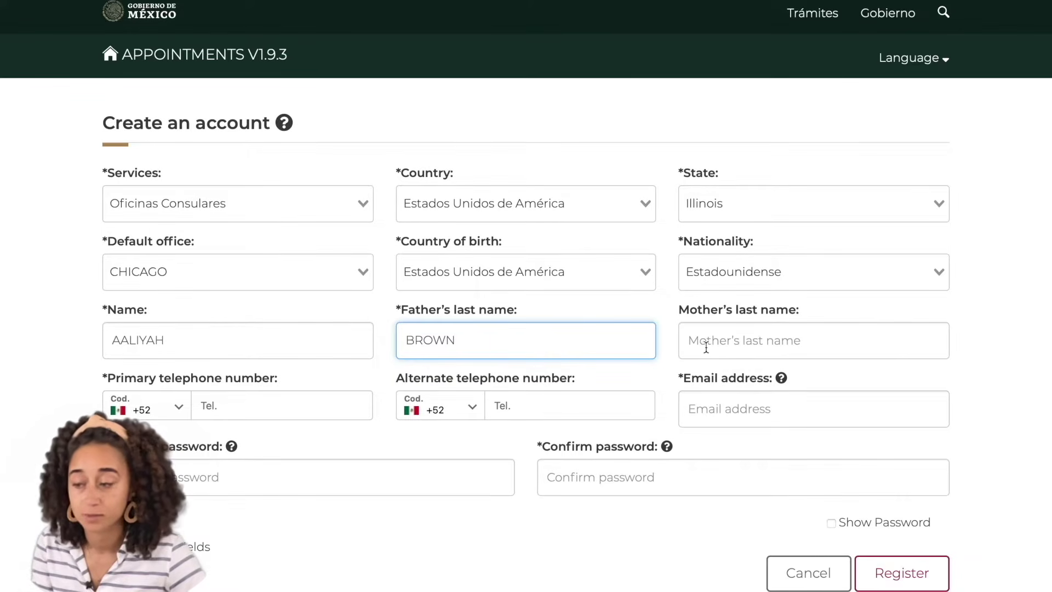
Set the primary phone code to United States +1 and enter the phone number
{"action": "left_click", "coordinate": [181, 408]}
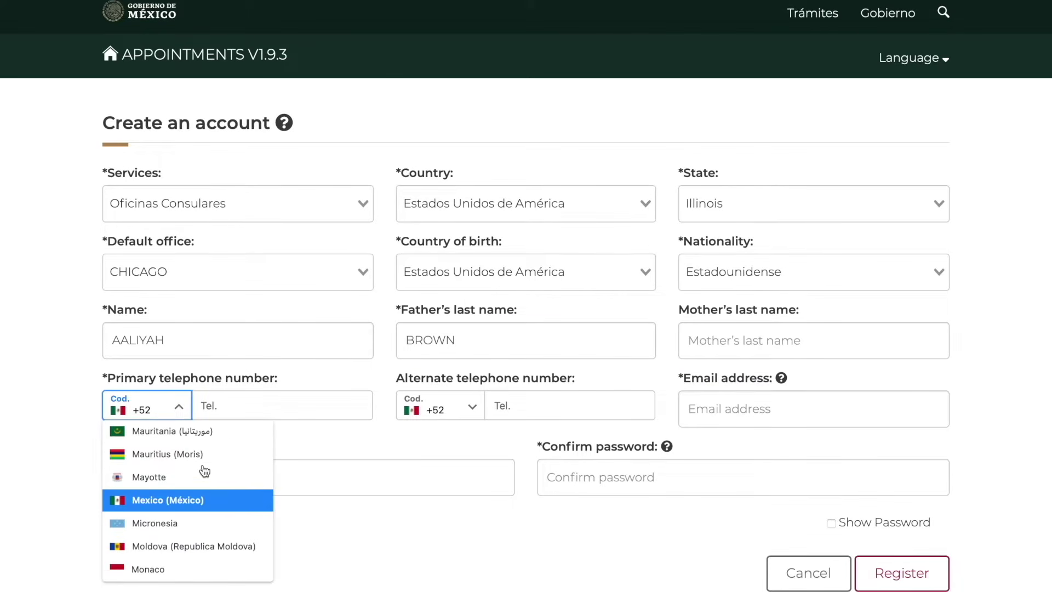
{"action": "scroll", "coordinate": [206, 476], "scroll_direction": "down", "scroll_amount": 10}
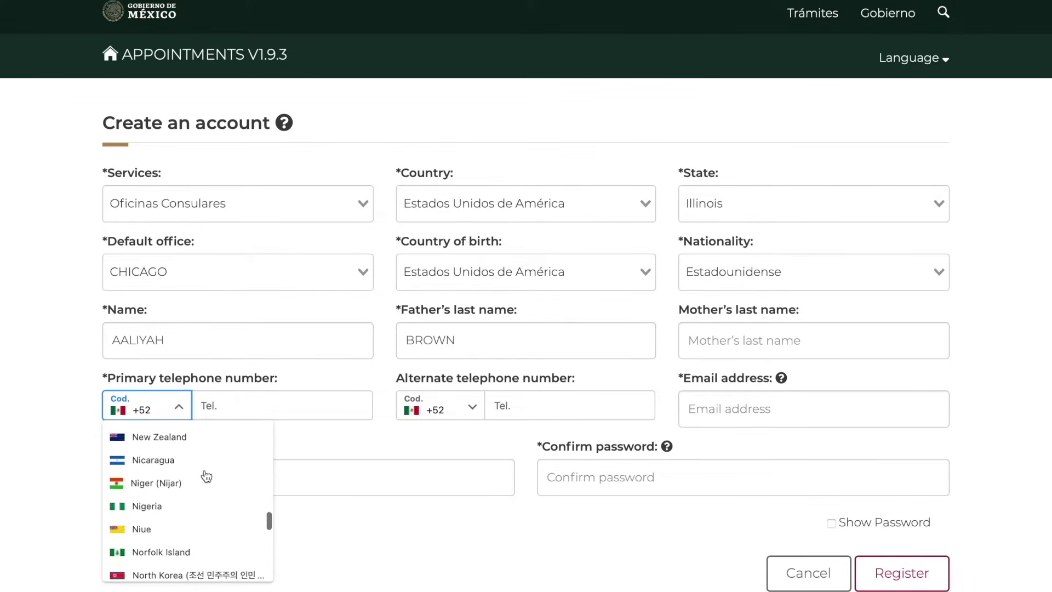
{"action": "scroll", "coordinate": [206, 476], "scroll_direction": "down", "scroll_amount": 10}
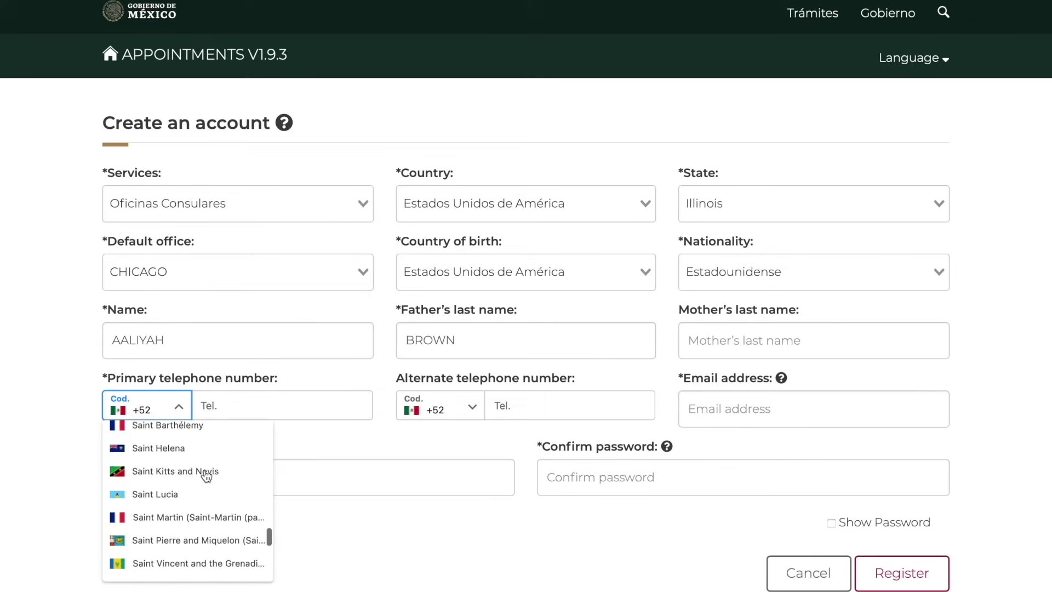
{"action": "scroll", "coordinate": [206, 477], "scroll_direction": "down", "scroll_amount": 10}
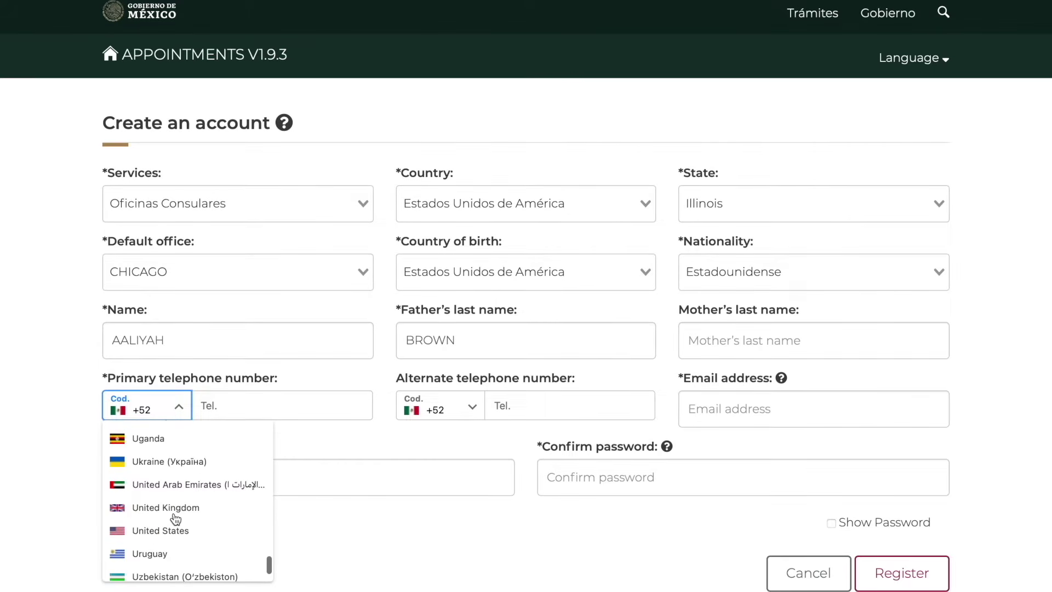
{"action": "left_click", "coordinate": [166, 532]}
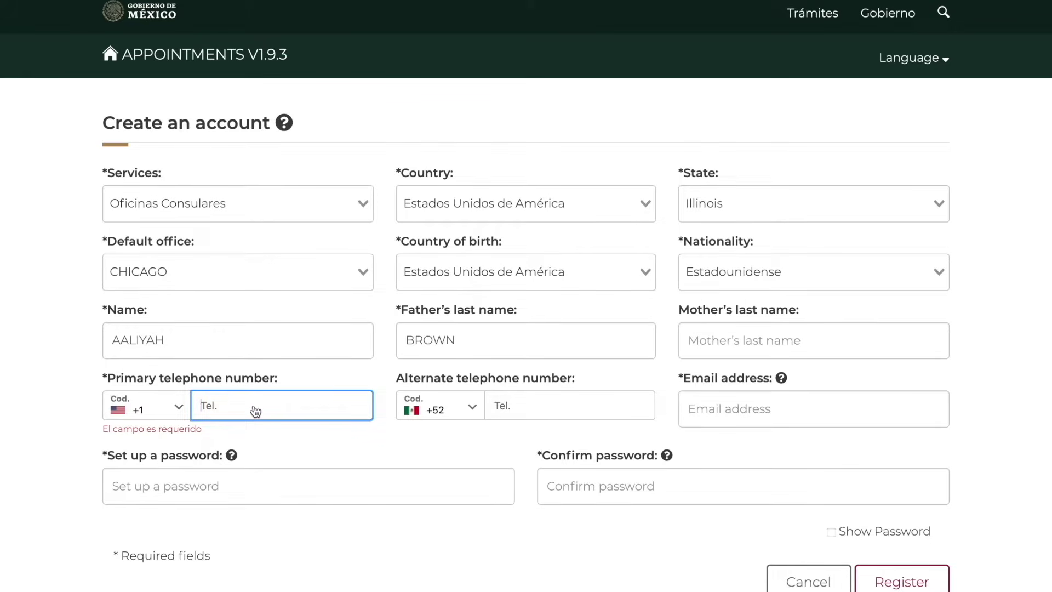
{"action": "type", "text": "1 (234) 555-6789"}
Fill in the account's e-mail address
{"action": "left_click", "coordinate": [575, 420]}
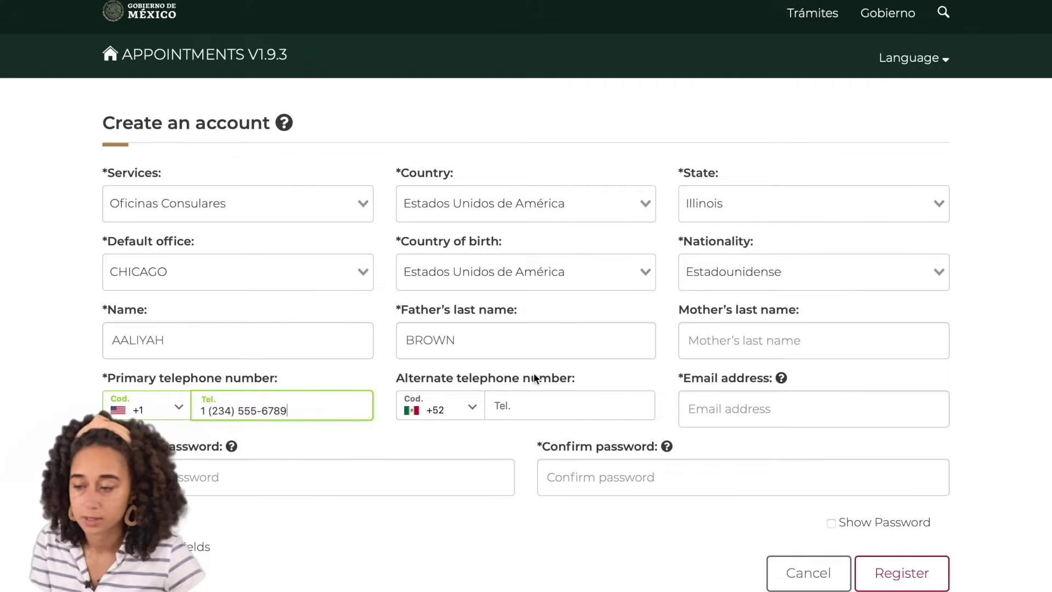
{"action": "left_click", "coordinate": [769, 404]}
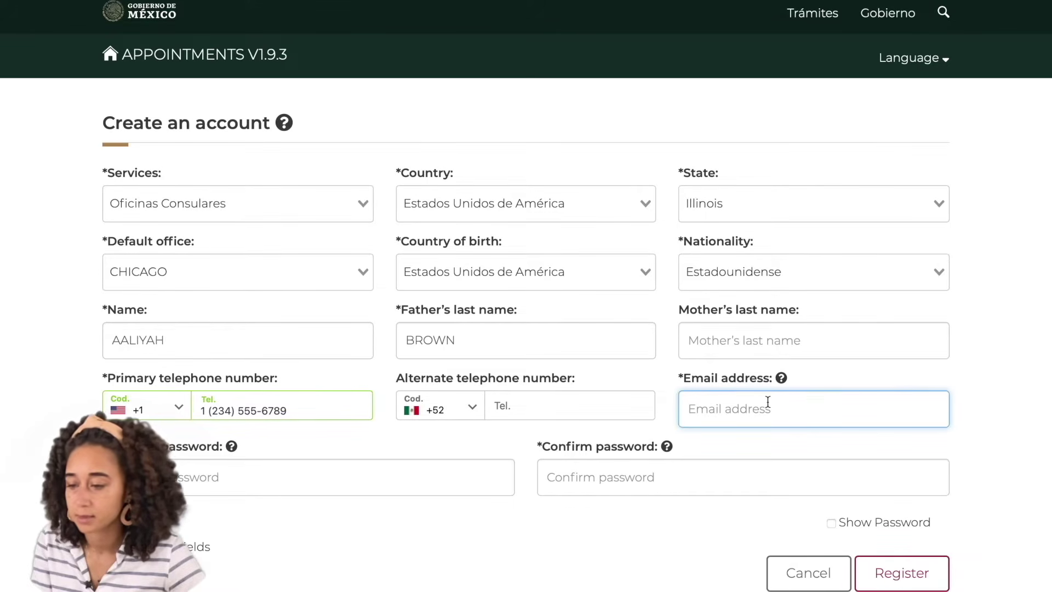
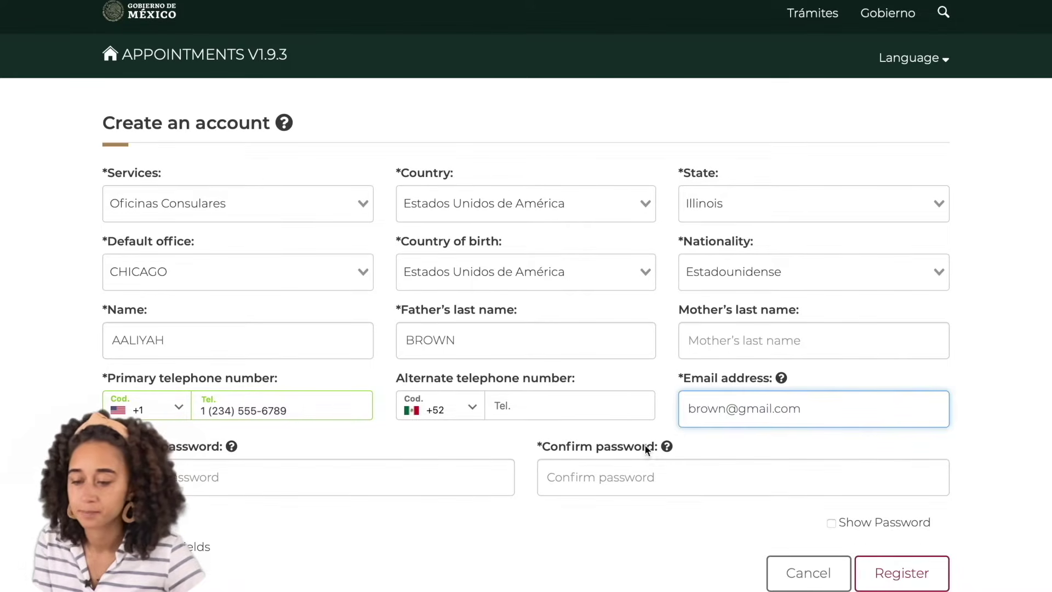
{"action": "left_click", "coordinate": [413, 481]}
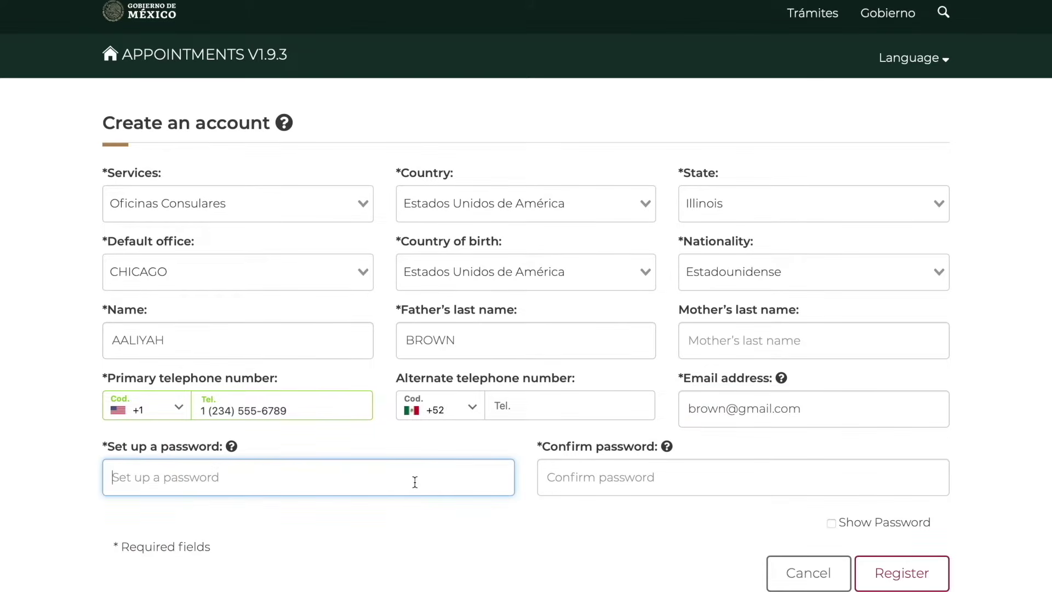
Show the entered password, then cancel account creation and return to the login page
{"action": "mouse_move", "coordinate": [232, 452]}
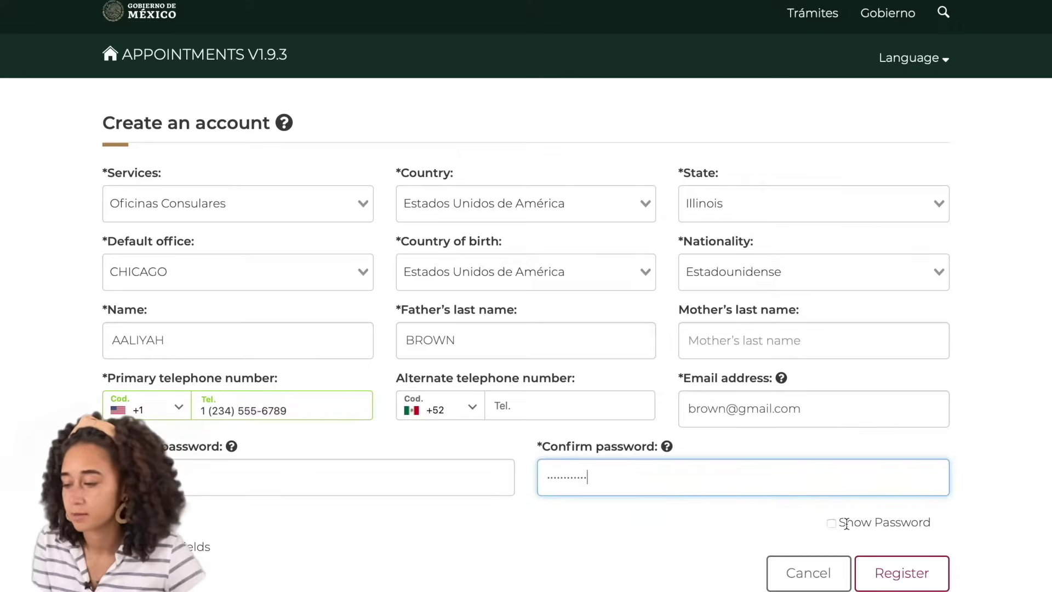
{"action": "left_click", "coordinate": [831, 524]}
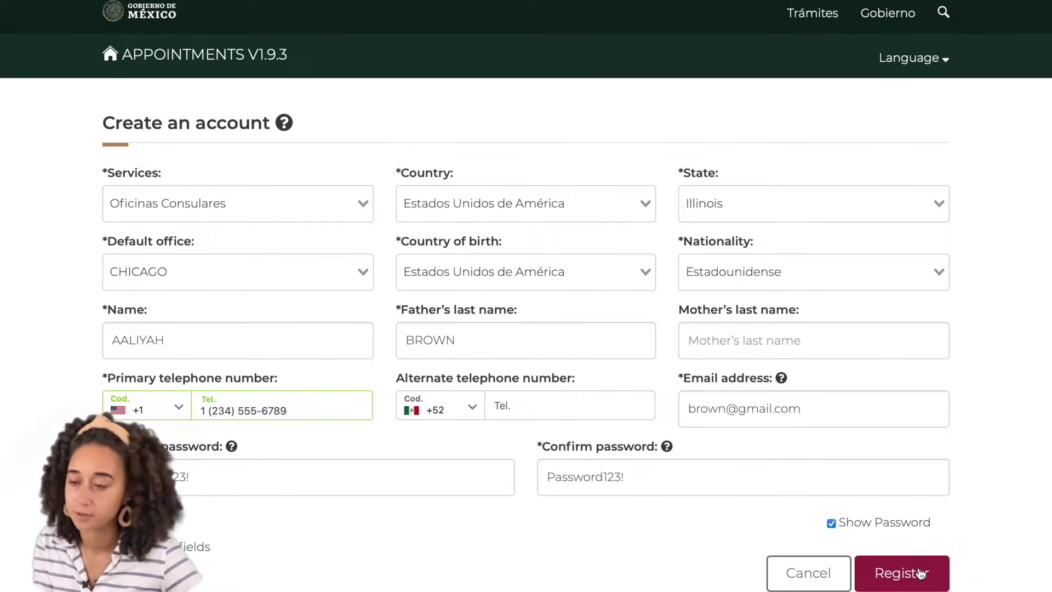
{"action": "left_click", "coordinate": [810, 573]}
{"action": "left_click", "coordinate": [772, 242]}
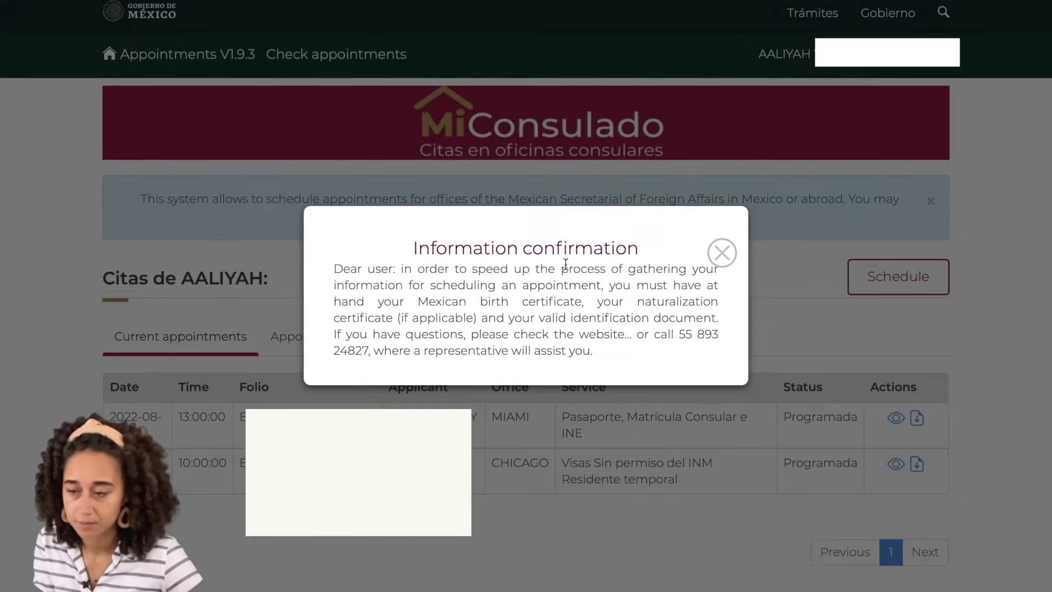
Close the Information notice to reveal the Miami and Chicago appointments
{"action": "left_click", "coordinate": [723, 254]}
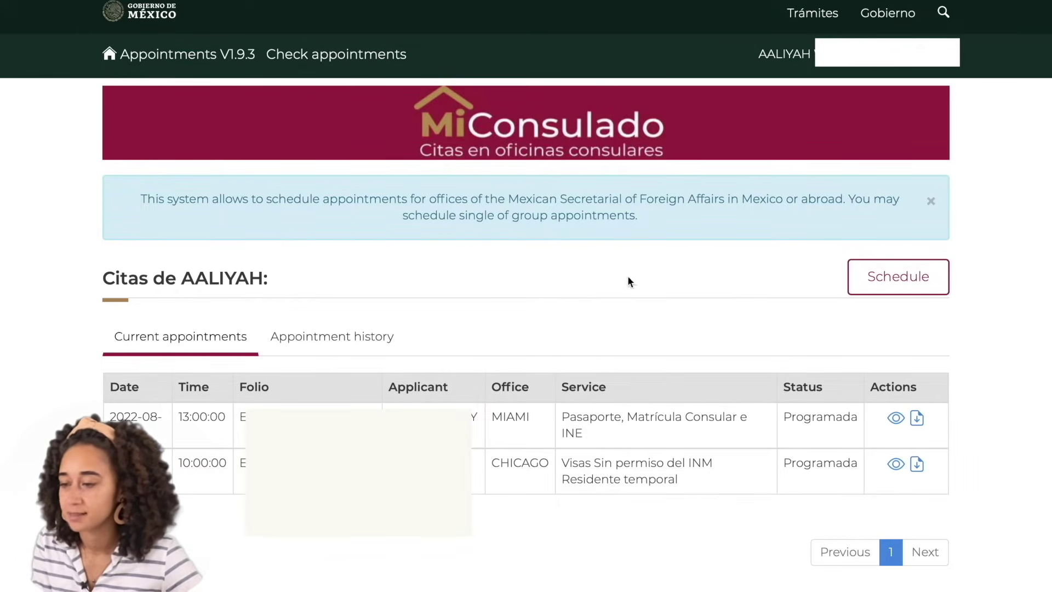
Start a new appointment, dismiss the office-availability notice, and expand the Country list
{"action": "left_click", "coordinate": [881, 284]}
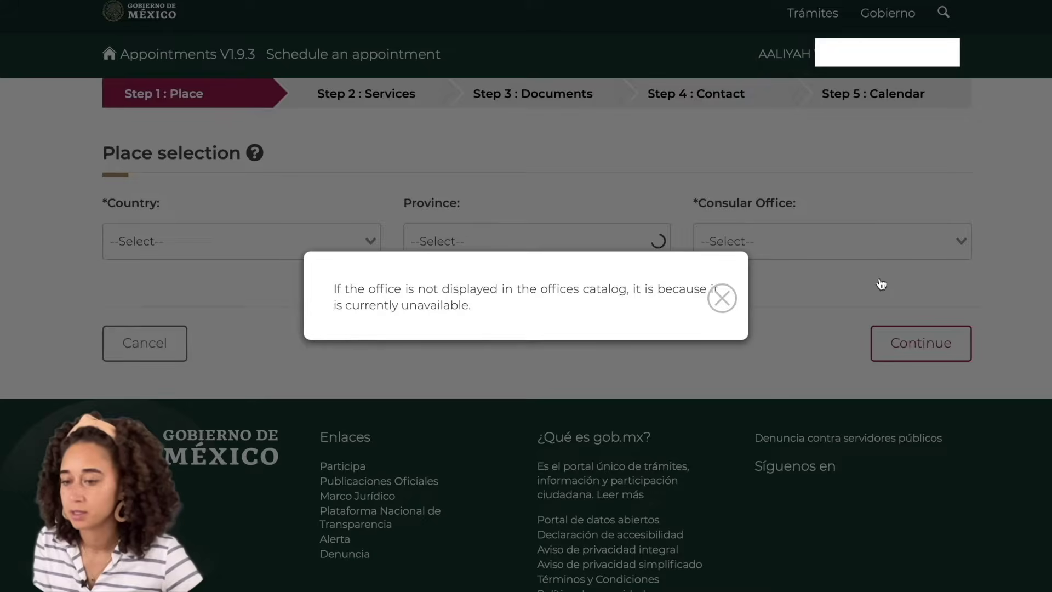
{"action": "left_click", "coordinate": [724, 299]}
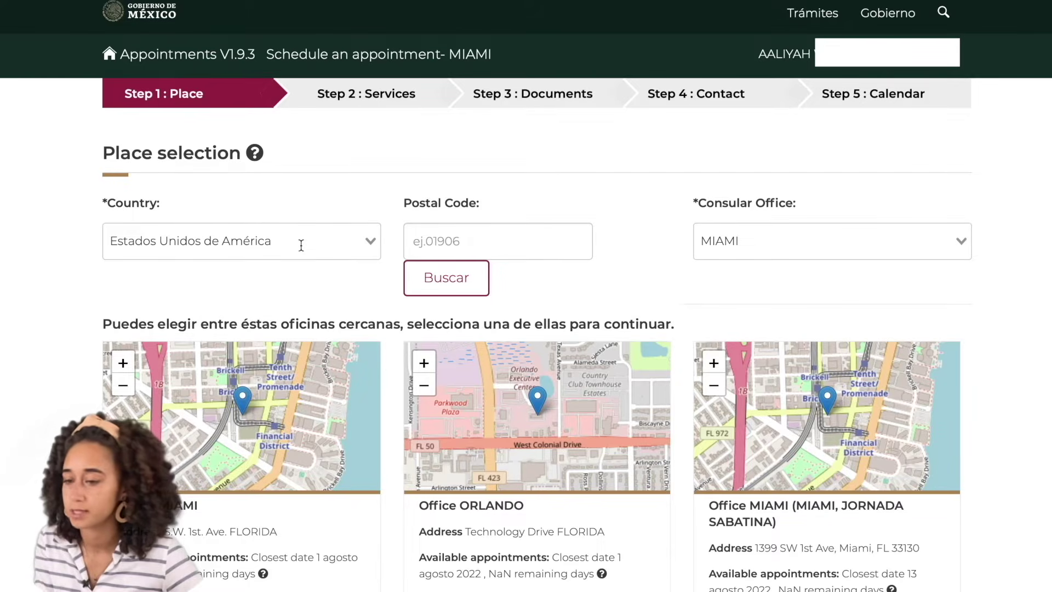
{"action": "left_click", "coordinate": [368, 240]}
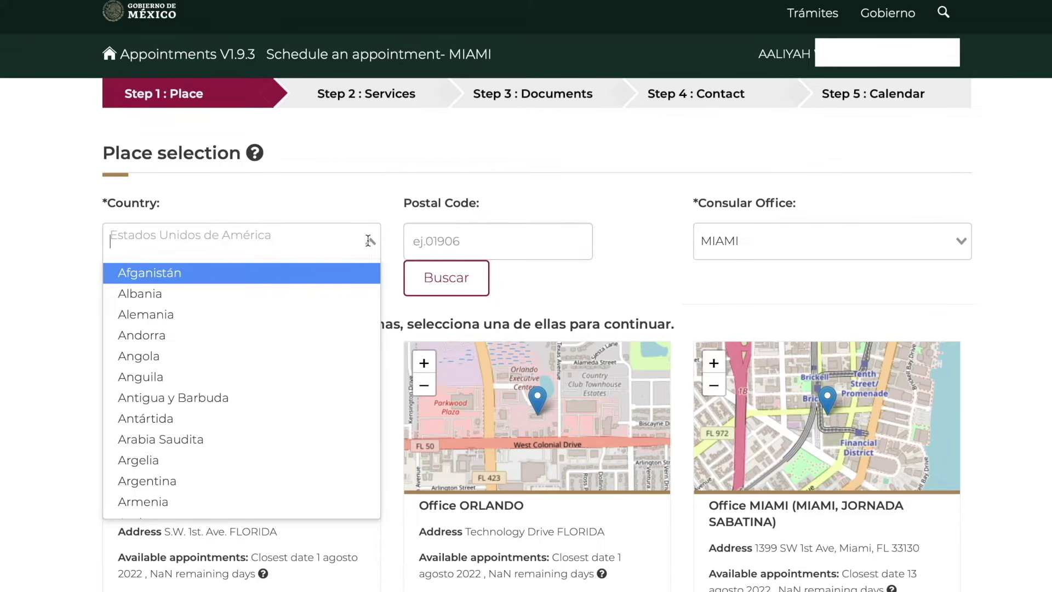
Set the place to España, Madrid province, and review the MADRID office's details
{"action": "type", "text": "esp"}
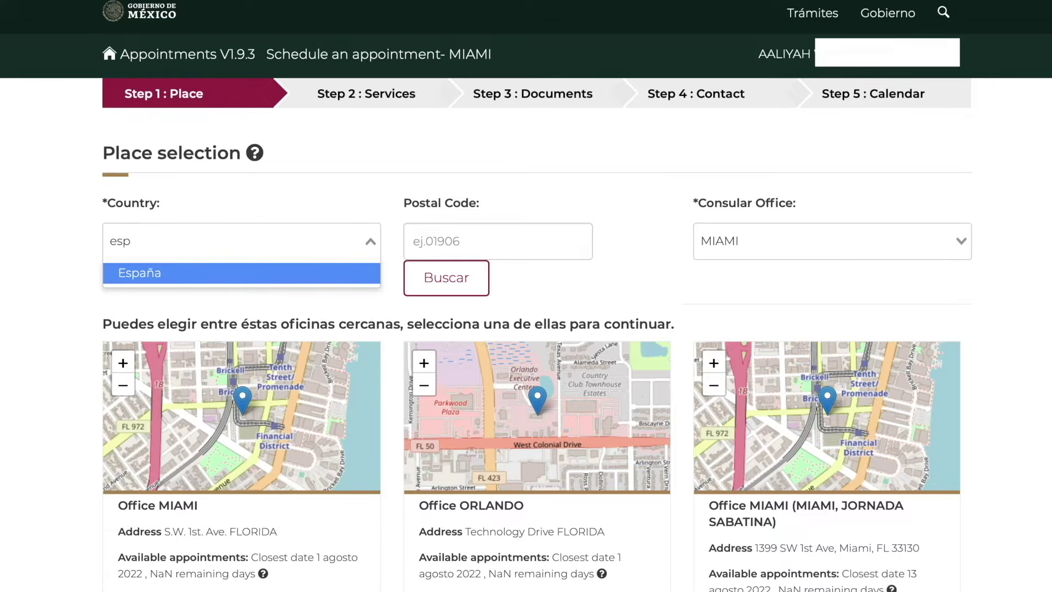
{"action": "left_click", "coordinate": [280, 282]}
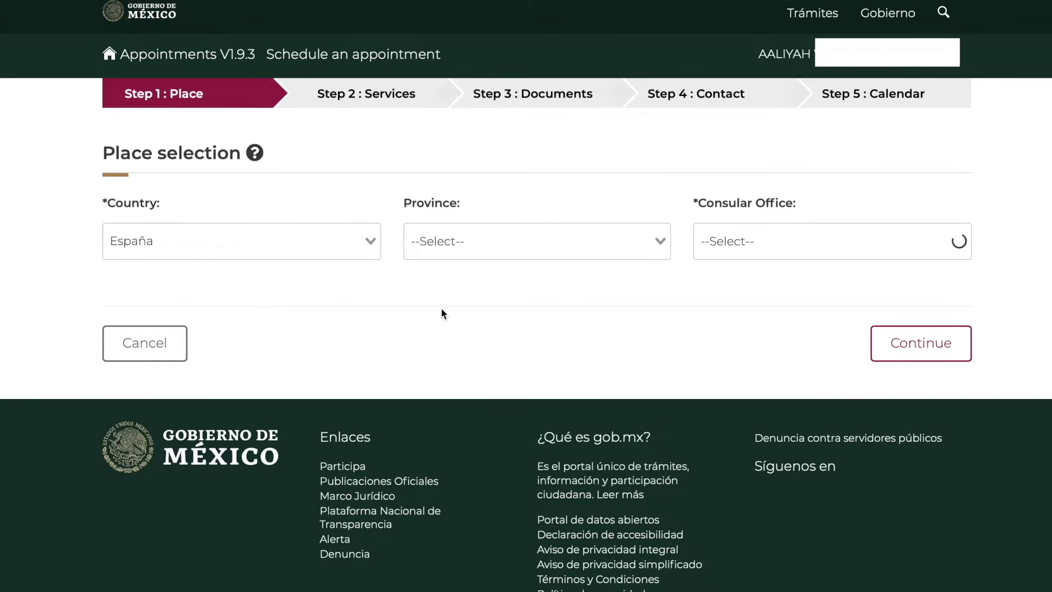
{"action": "left_click", "coordinate": [632, 245]}
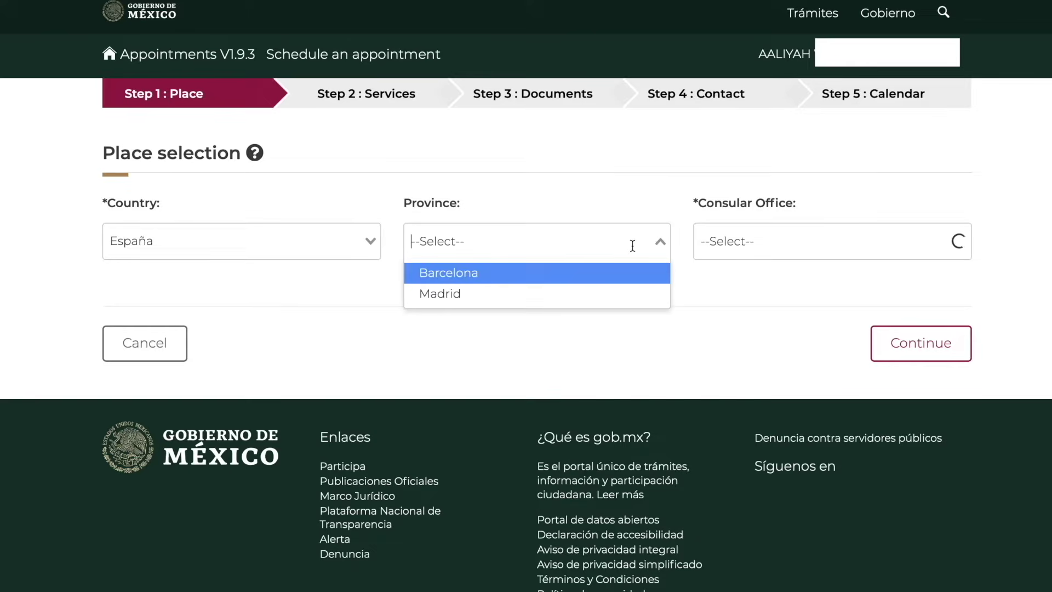
{"action": "left_click", "coordinate": [502, 298]}
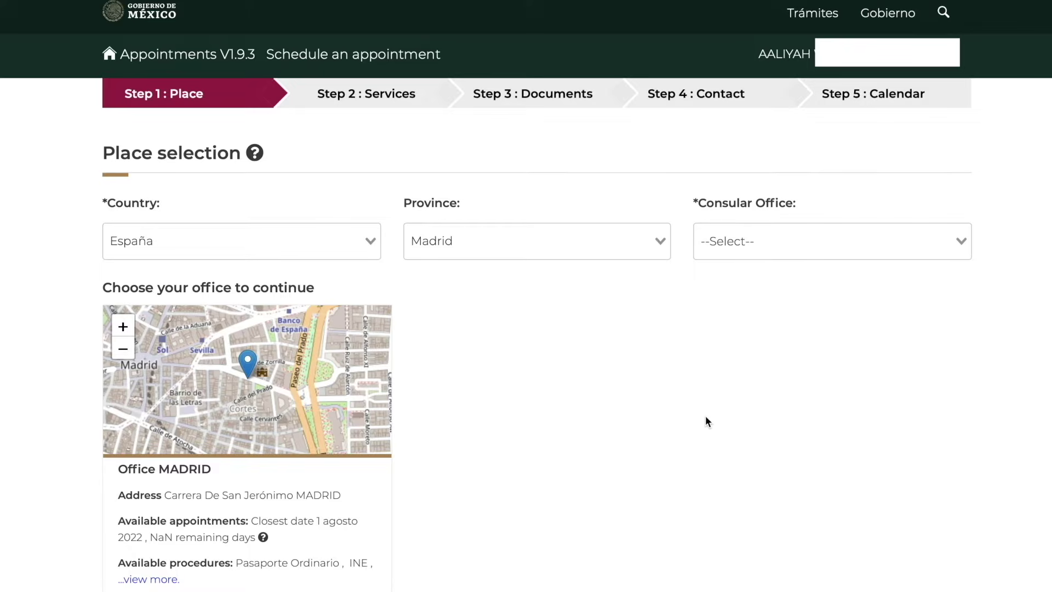
{"action": "scroll", "coordinate": [706, 421], "scroll_direction": "down", "scroll_amount": 1}
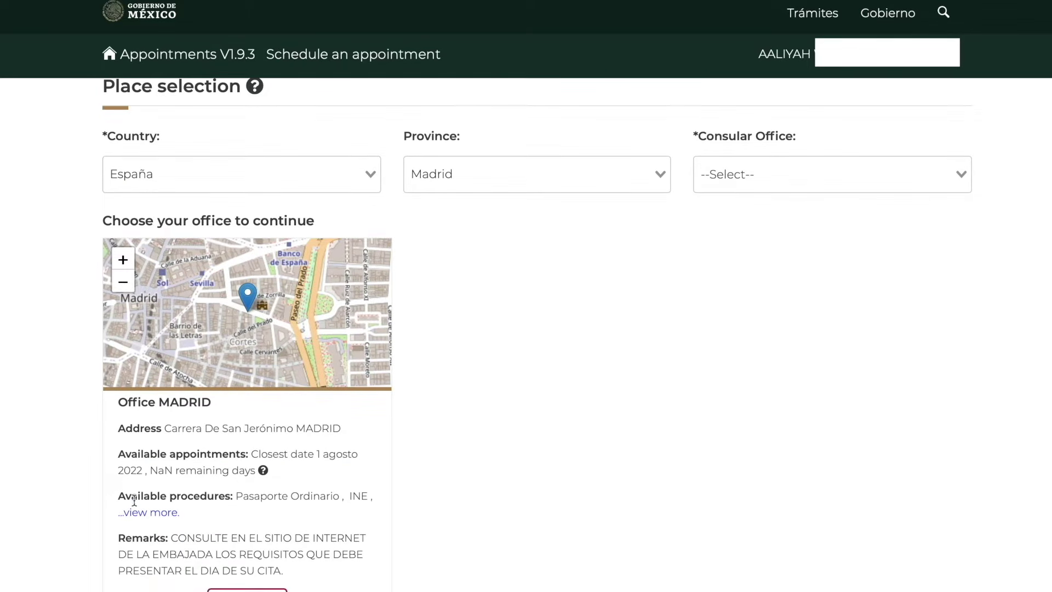
{"action": "left_click", "coordinate": [166, 514]}
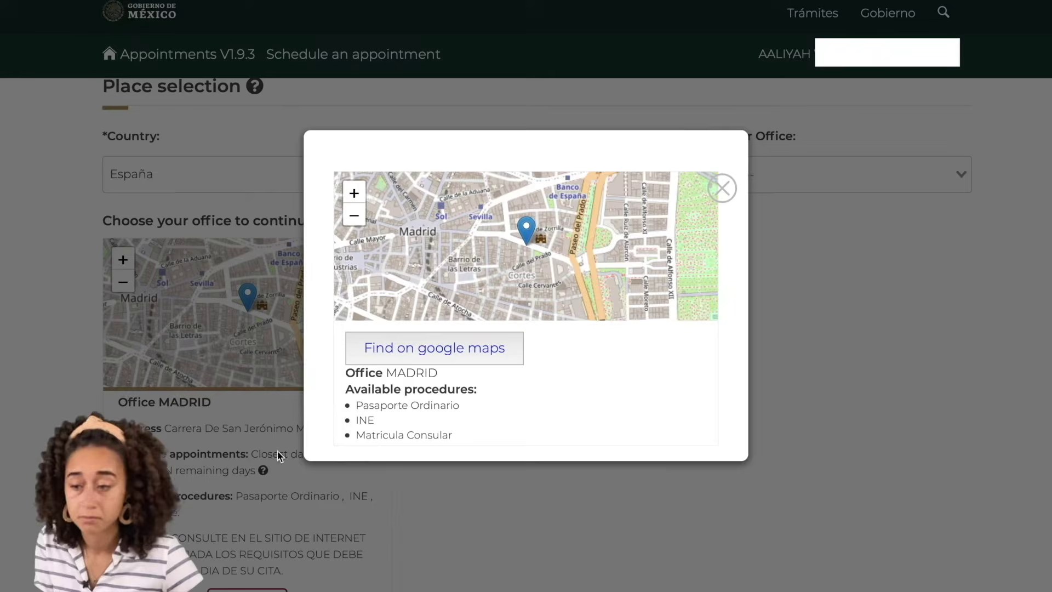
{"action": "left_click", "coordinate": [719, 197]}
{"action": "scroll", "coordinate": [647, 383], "scroll_direction": "down", "scroll_amount": 1}
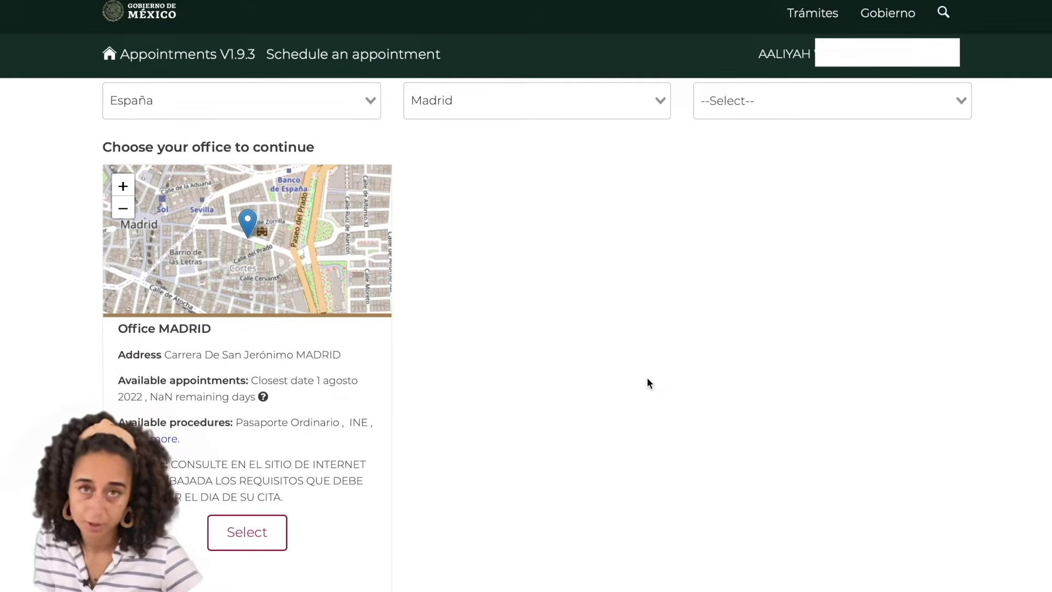
{"action": "scroll", "coordinate": [648, 382], "scroll_direction": "up", "scroll_amount": 1}
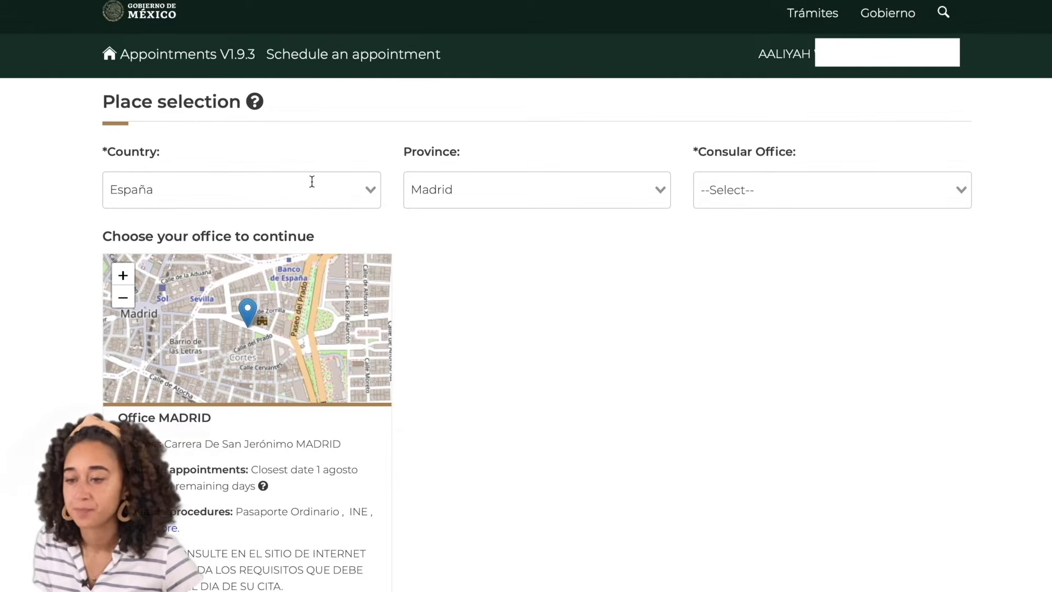
{"action": "left_click", "coordinate": [368, 189]}
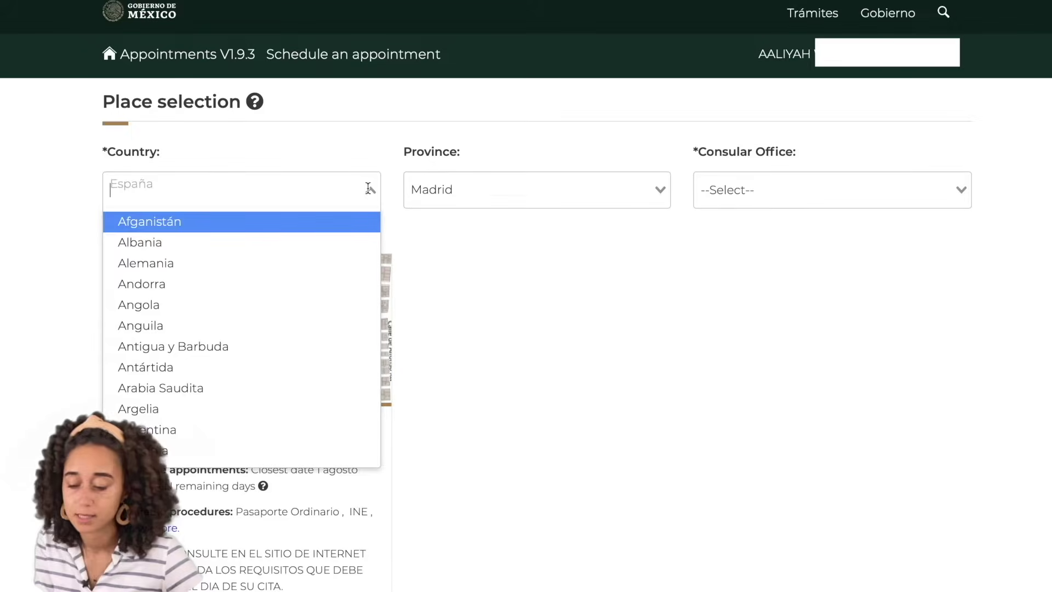
Set the place to China, Hong Kong, and review the Hong Kong office's details
{"action": "type", "text": "chin"}
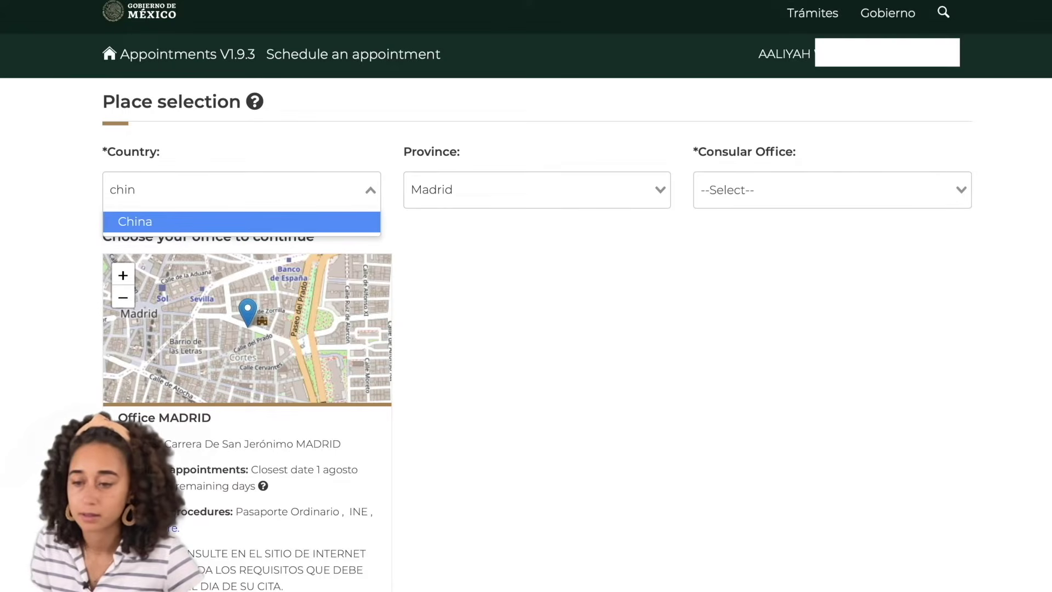
{"action": "left_click", "coordinate": [323, 222]}
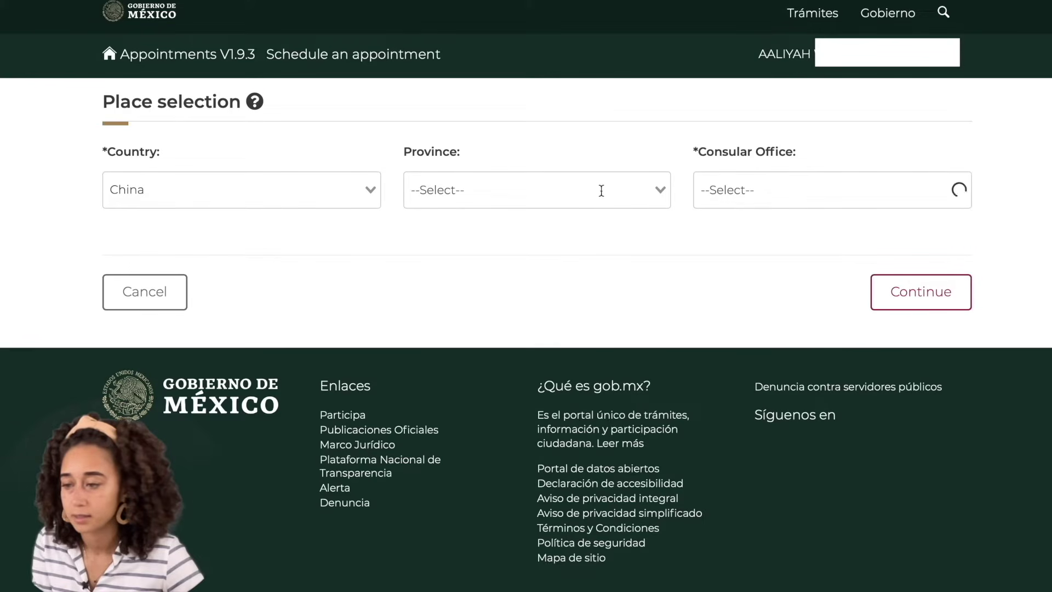
{"action": "left_click", "coordinate": [652, 189]}
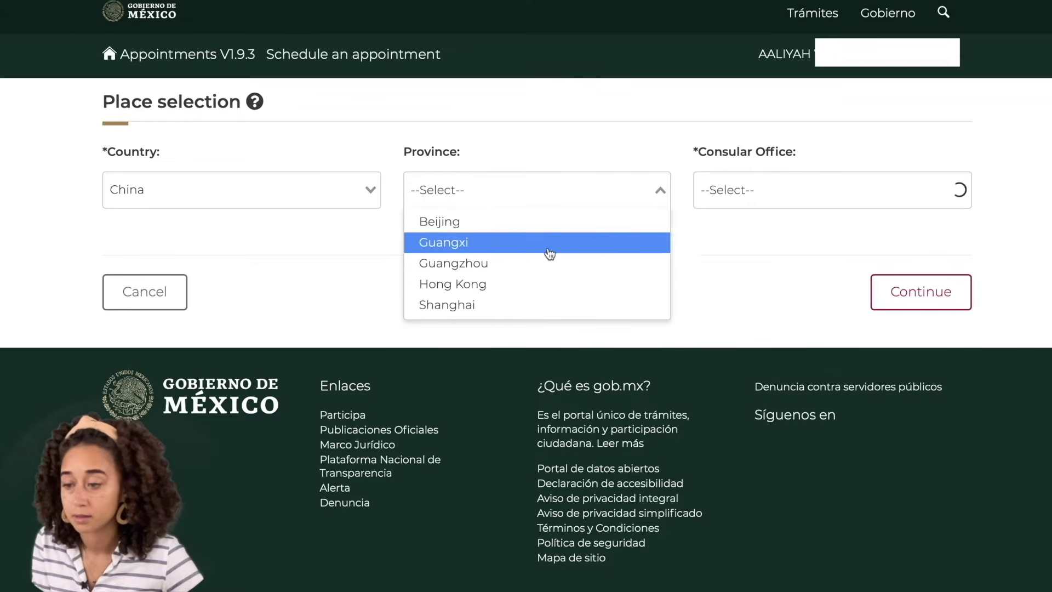
{"action": "left_click", "coordinate": [532, 285]}
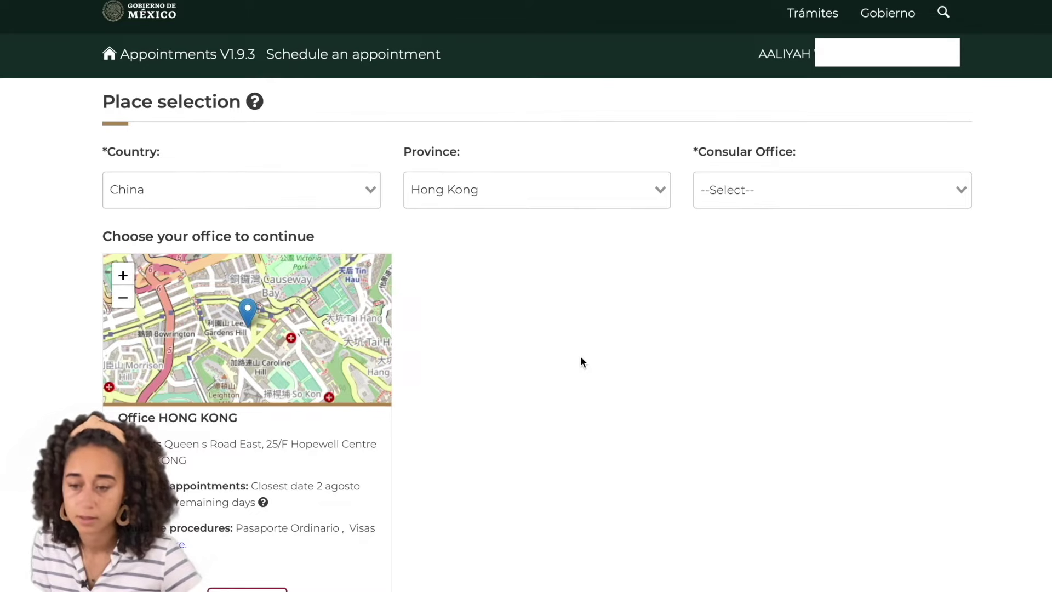
{"action": "scroll", "coordinate": [582, 362], "scroll_direction": "down", "scroll_amount": 1}
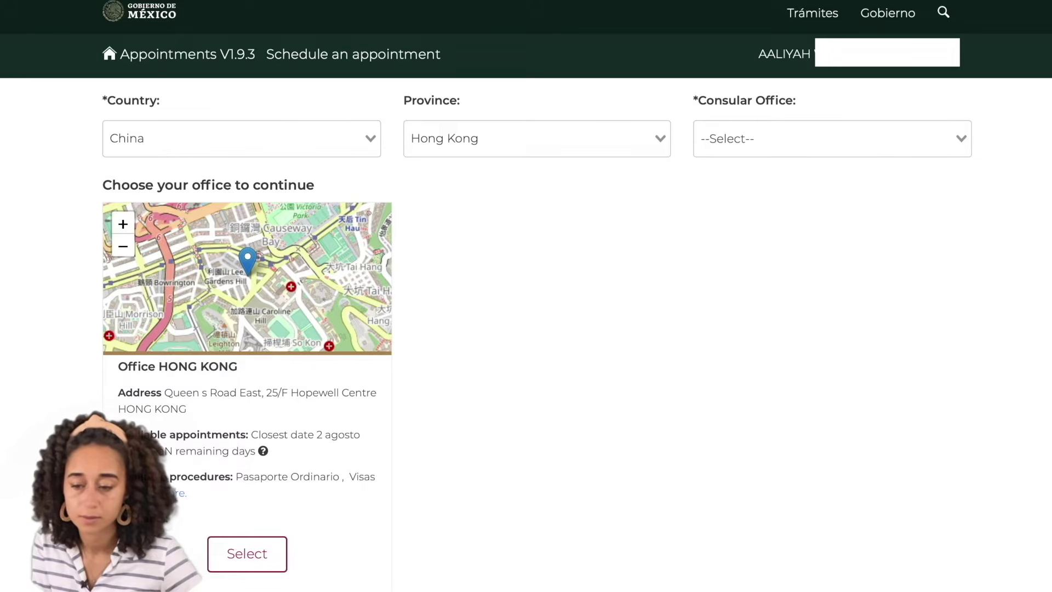
{"action": "left_click", "coordinate": [247, 259]}
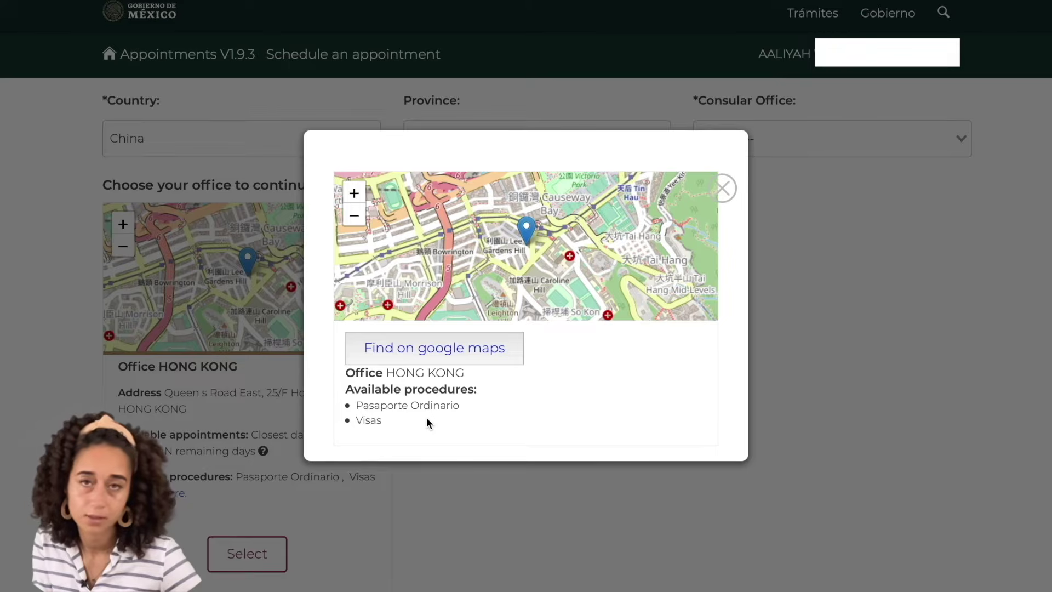
{"action": "left_click", "coordinate": [719, 194]}
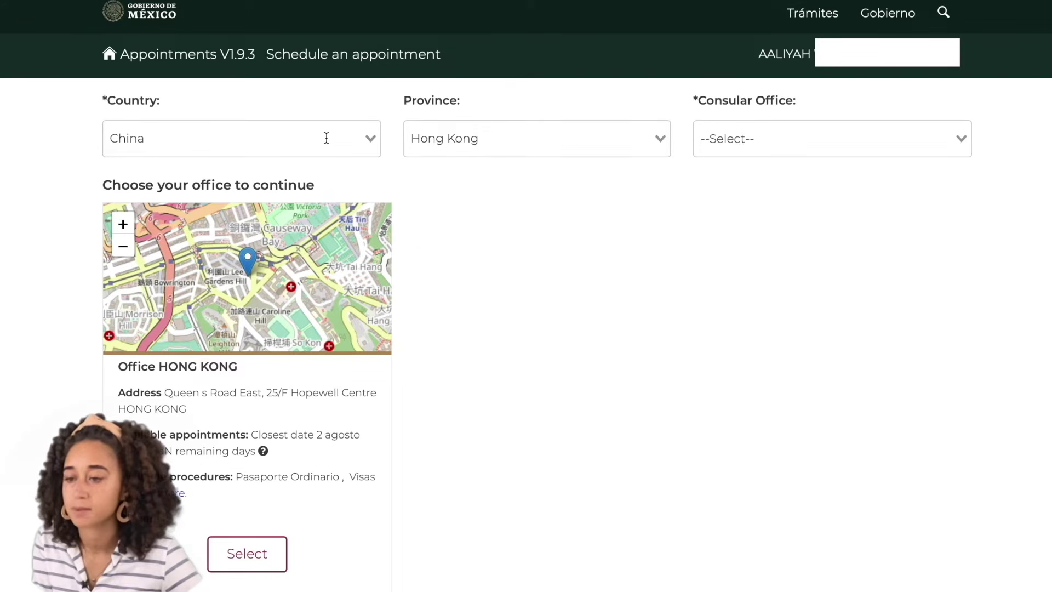
Switch the country back to Estados Unidos de América
{"action": "left_click", "coordinate": [368, 136]}
{"action": "type", "text": "es"}
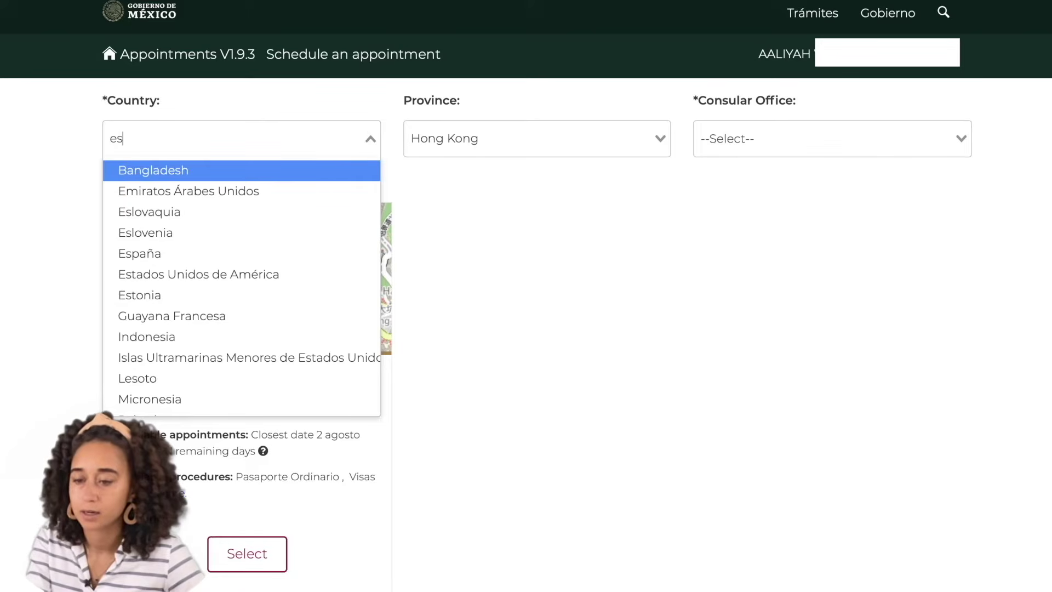
{"action": "type", "text": "t"}
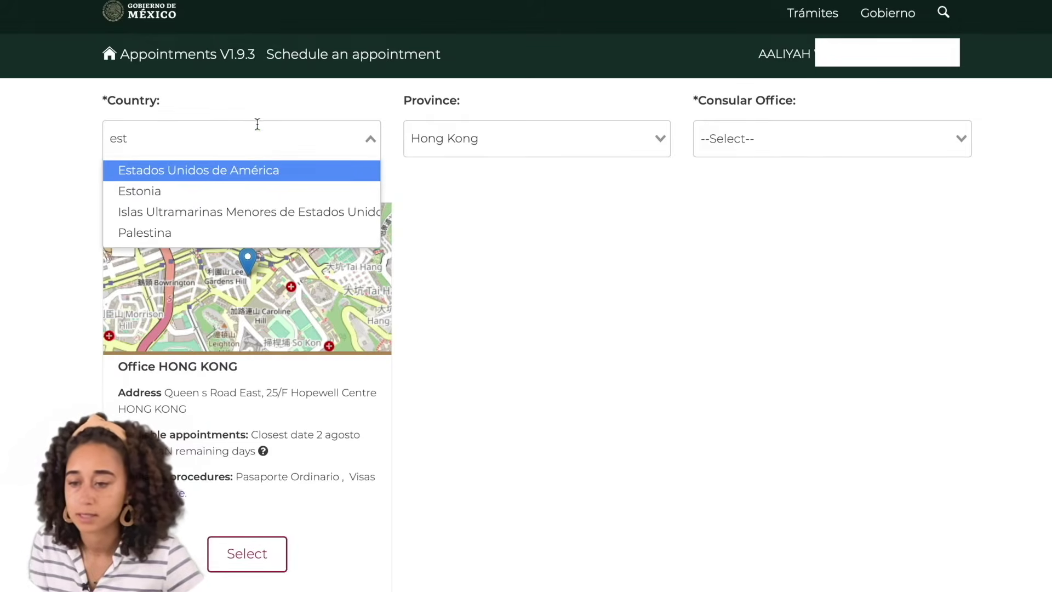
{"action": "left_click", "coordinate": [232, 174]}
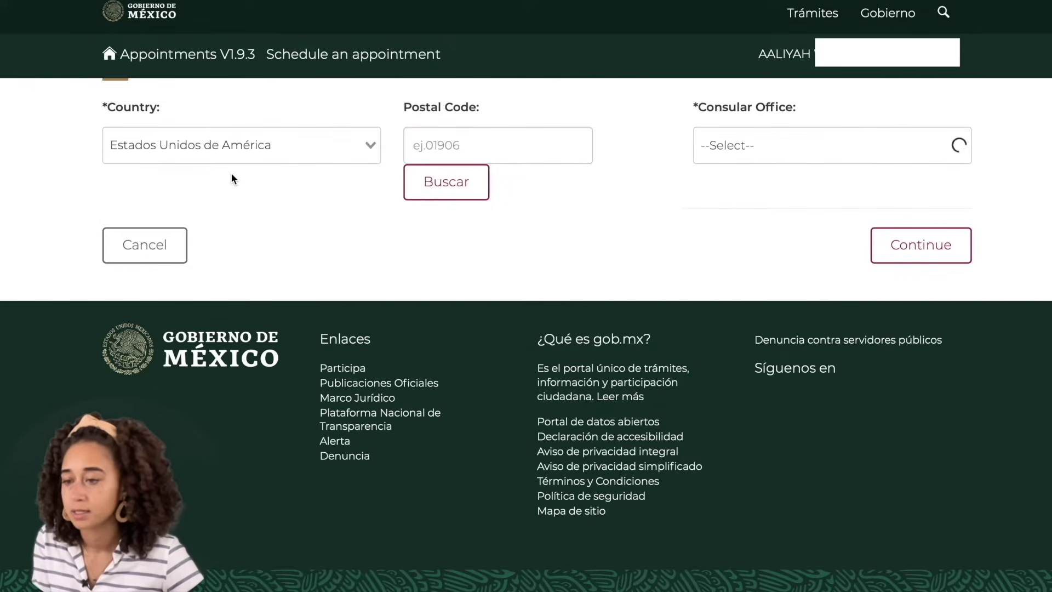
Search postal code 32804 and confirm the suggested ORLANDO consular office
{"action": "left_click", "coordinate": [418, 146]}
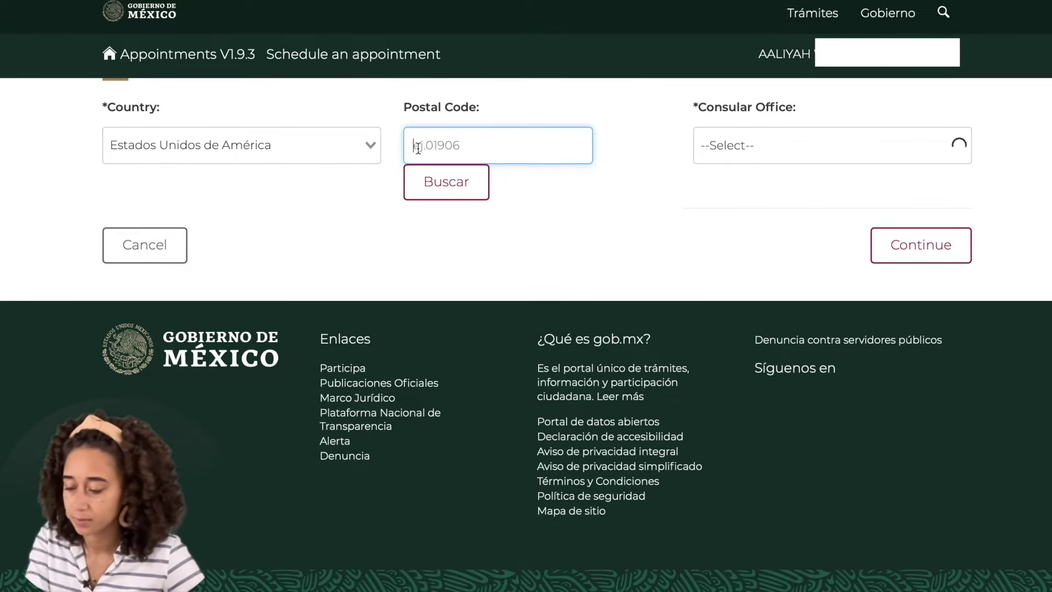
{"action": "type", "text": "32804"}
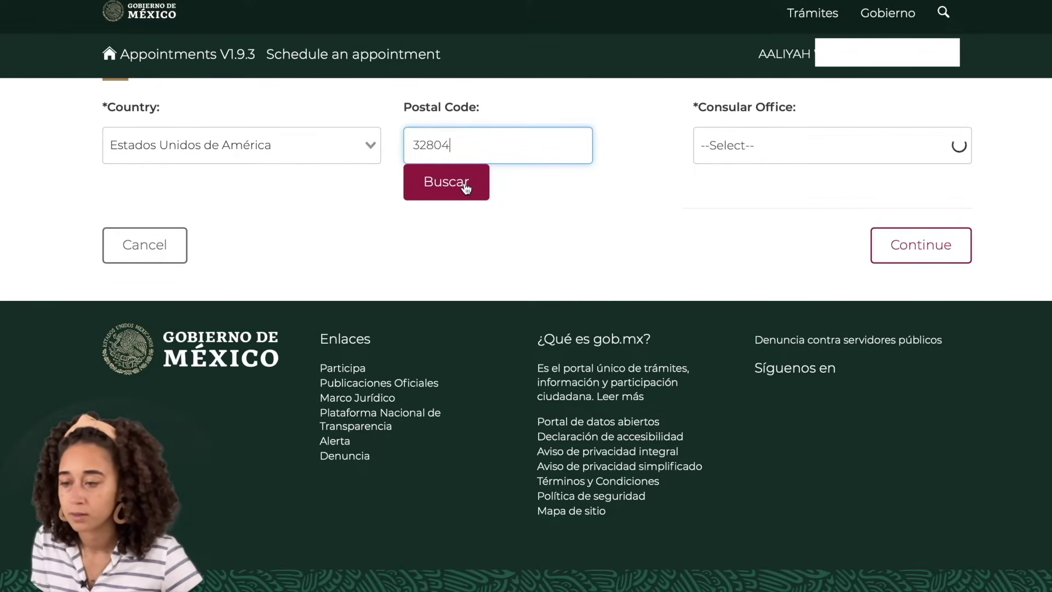
{"action": "left_click", "coordinate": [466, 188]}
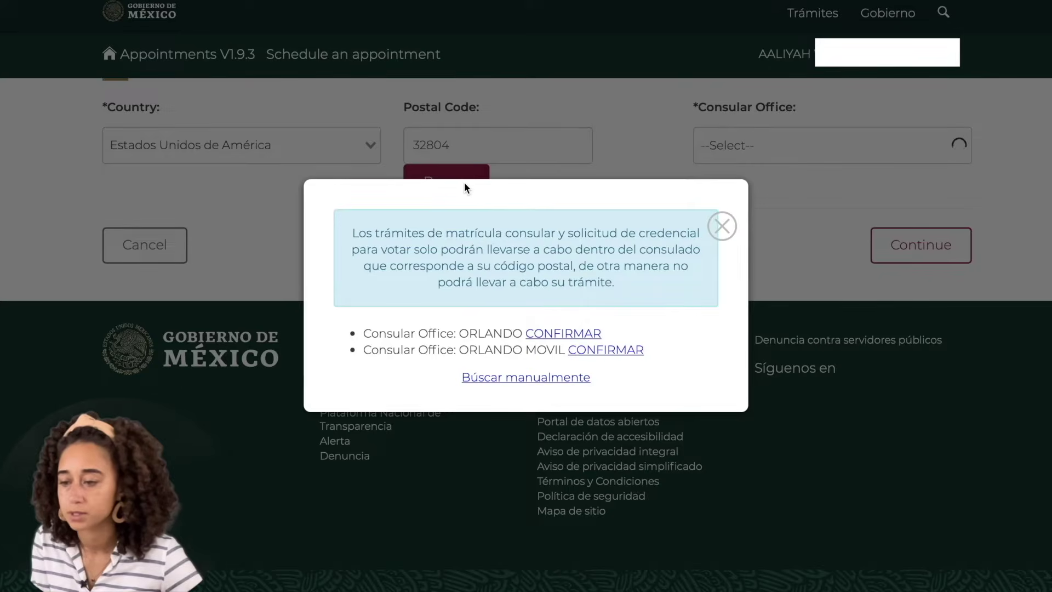
{"action": "left_click", "coordinate": [575, 336]}
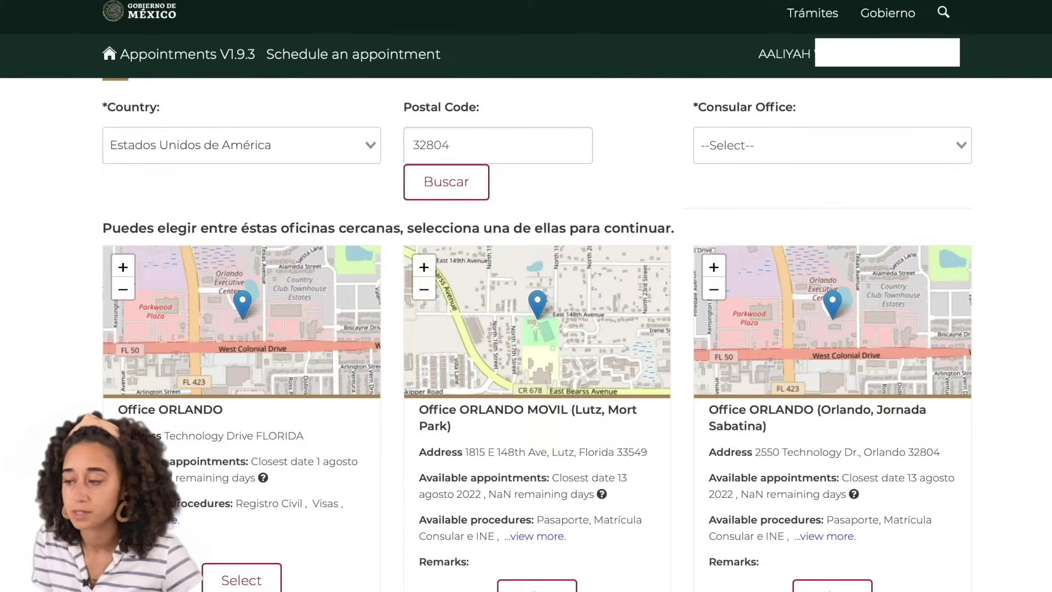
{"action": "scroll", "coordinate": [1023, 336], "scroll_direction": "down", "scroll_amount": 1}
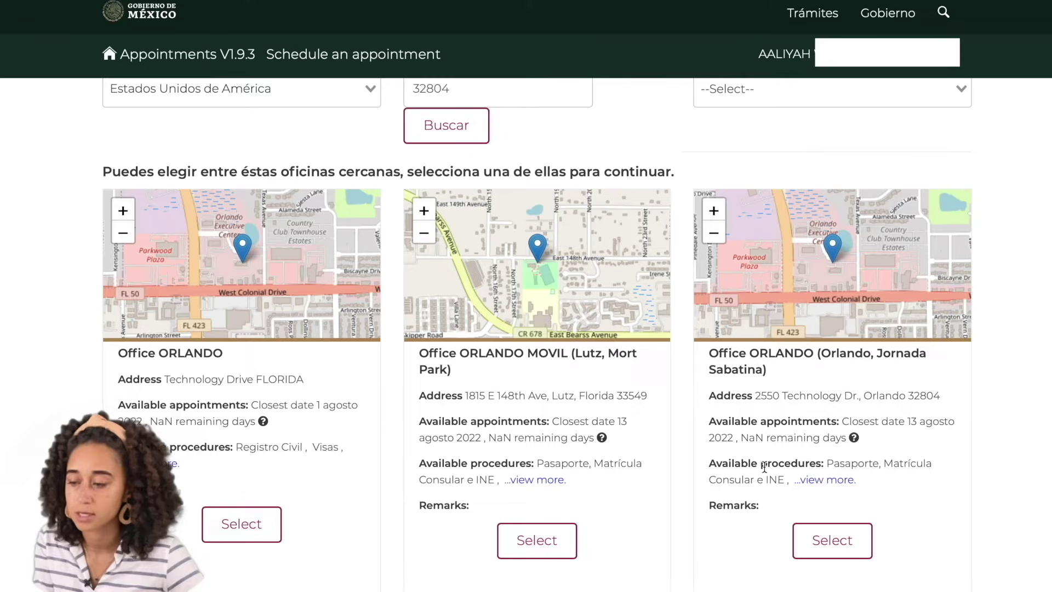
{"action": "left_click", "coordinate": [828, 480]}
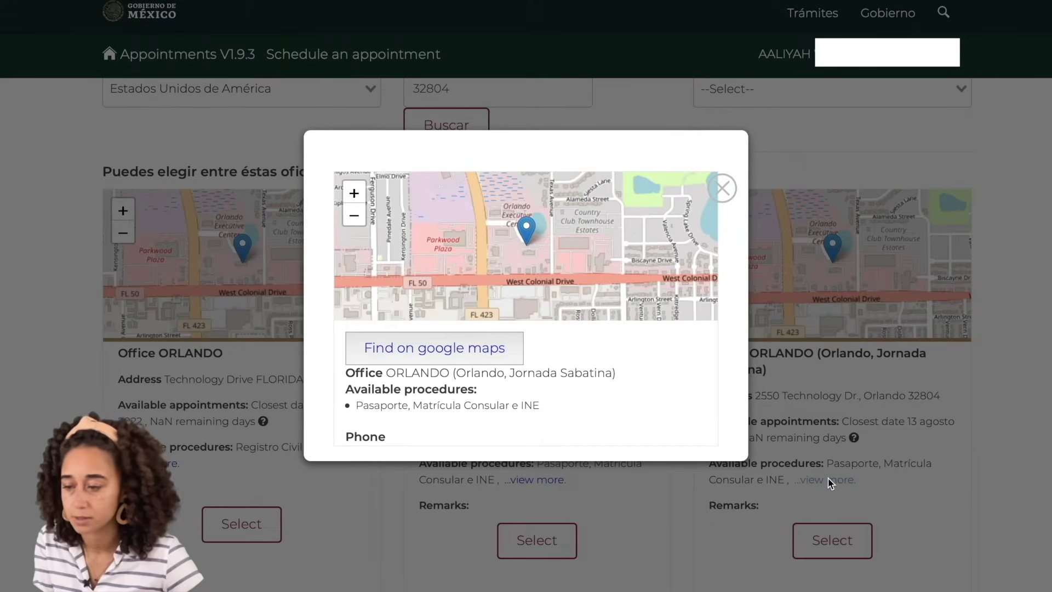
{"action": "scroll", "coordinate": [430, 400], "scroll_direction": "down", "scroll_amount": 1}
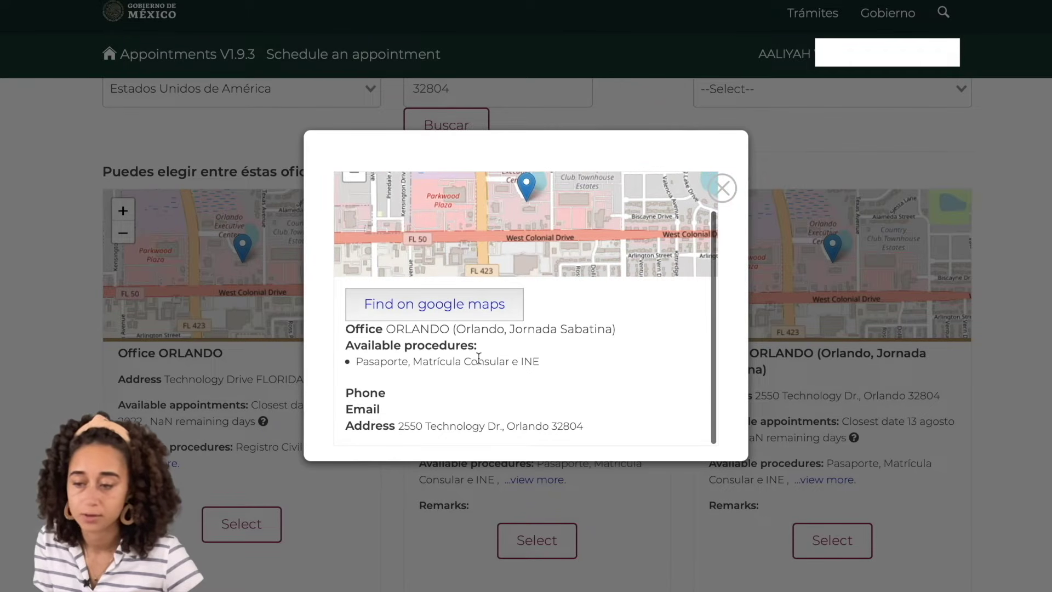
{"action": "left_click", "coordinate": [723, 189]}
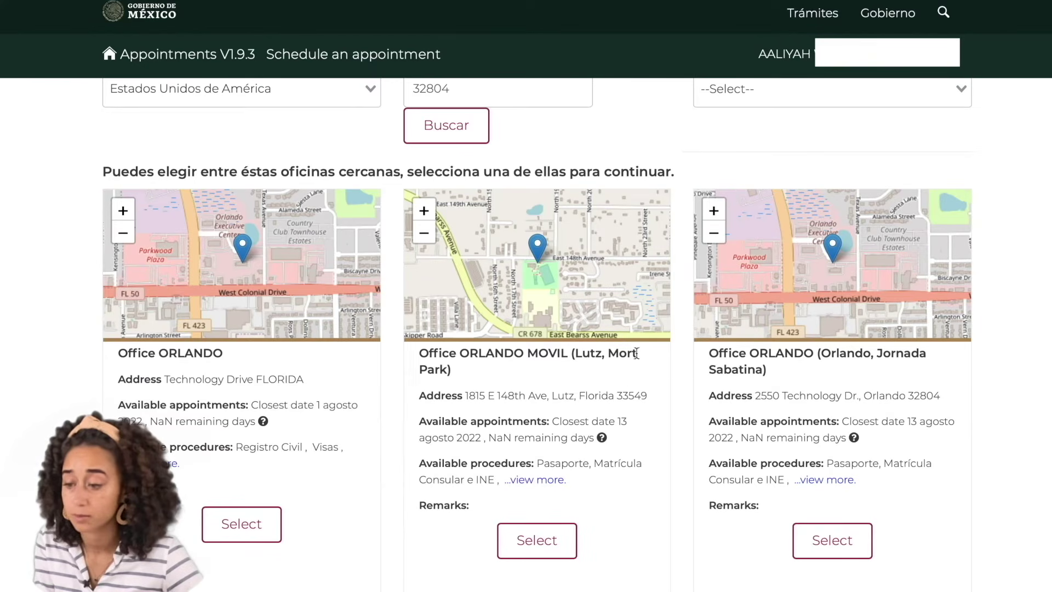
{"action": "left_click", "coordinate": [546, 481]}
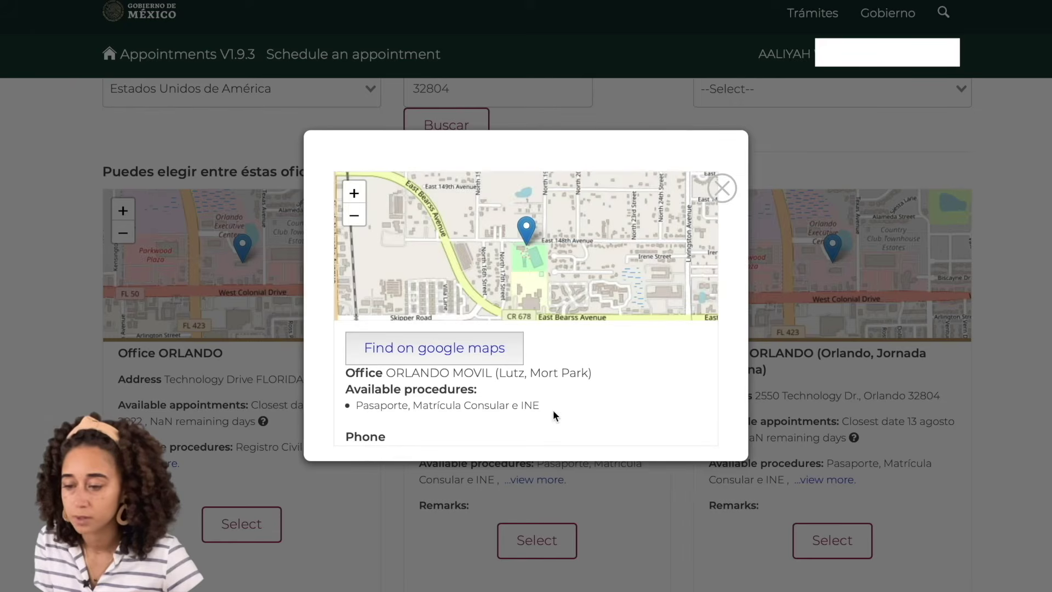
{"action": "scroll", "coordinate": [553, 409], "scroll_direction": "down", "scroll_amount": 1}
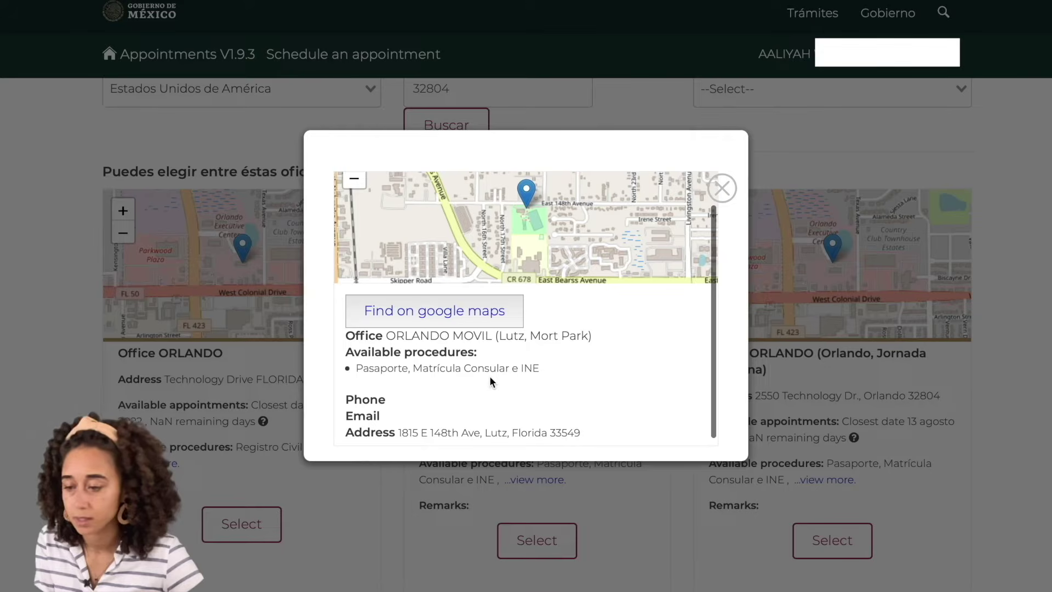
{"action": "left_click", "coordinate": [722, 188]}
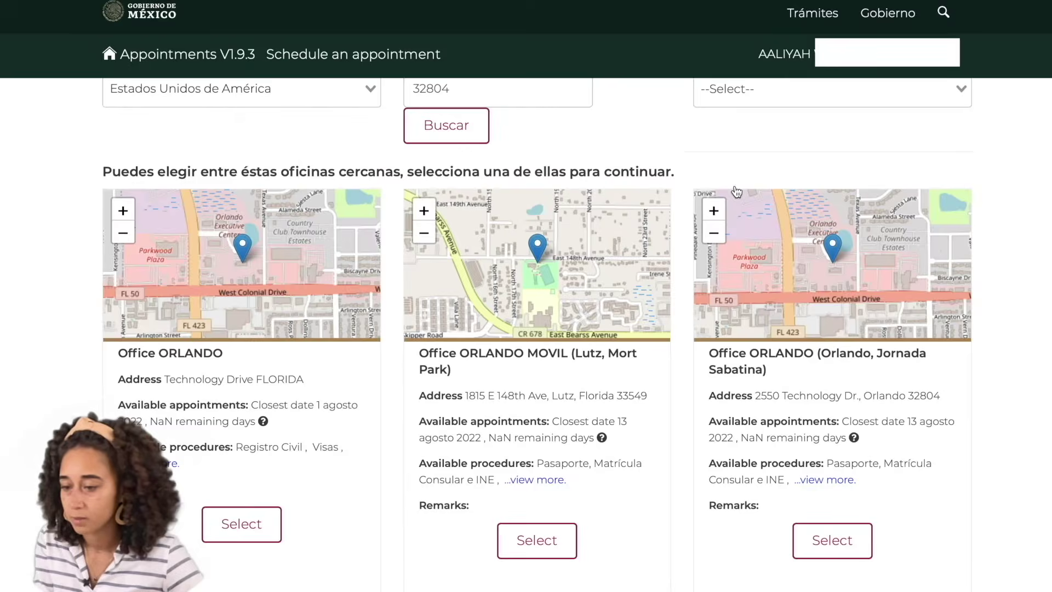
{"action": "left_click", "coordinate": [172, 466]}
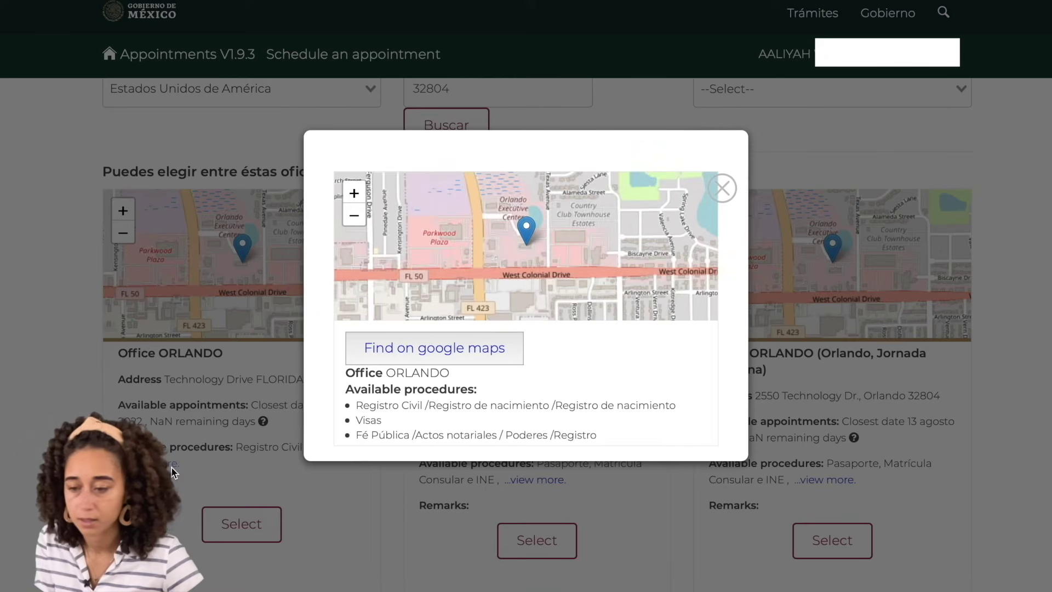
{"action": "scroll", "coordinate": [538, 359], "scroll_direction": "down", "scroll_amount": 1}
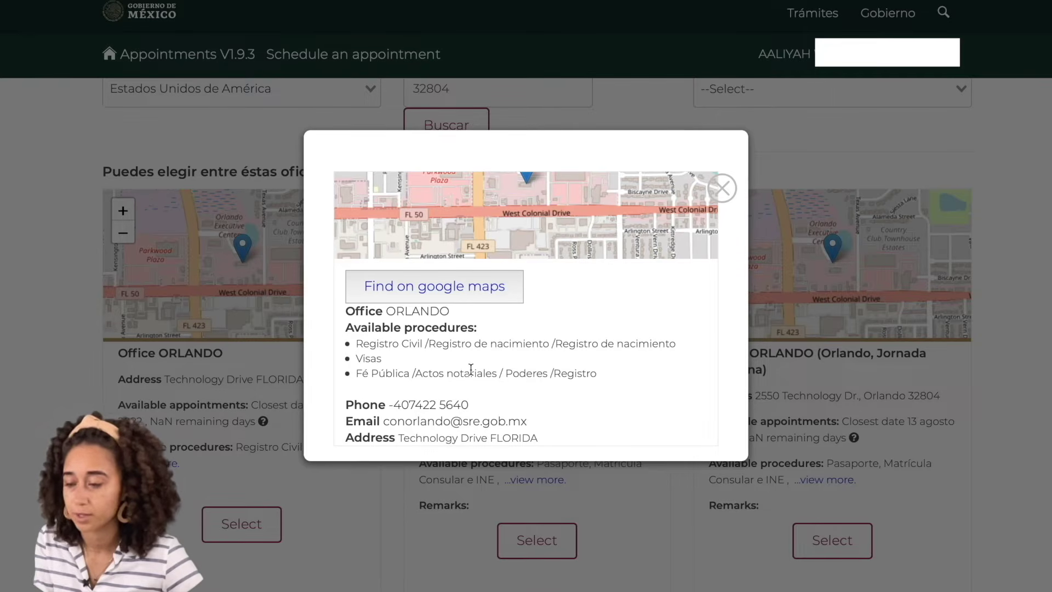
{"action": "left_click", "coordinate": [721, 188]}
{"action": "scroll", "coordinate": [378, 374], "scroll_direction": "down", "scroll_amount": 1}
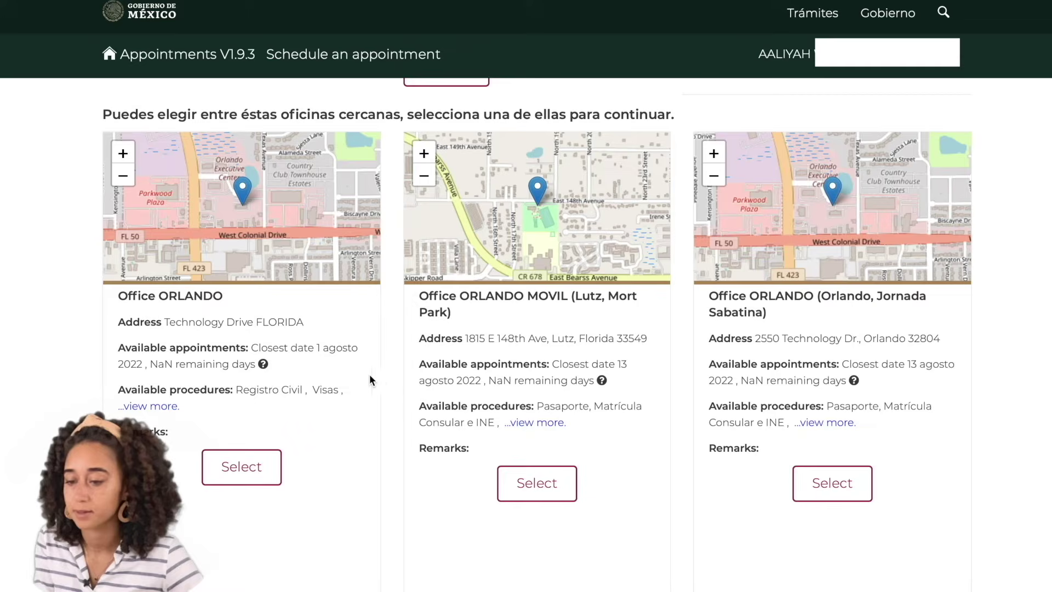
Select and confirm Office ORLANDO, then choose manual entry of the applicant's details
{"action": "left_click", "coordinate": [235, 467]}
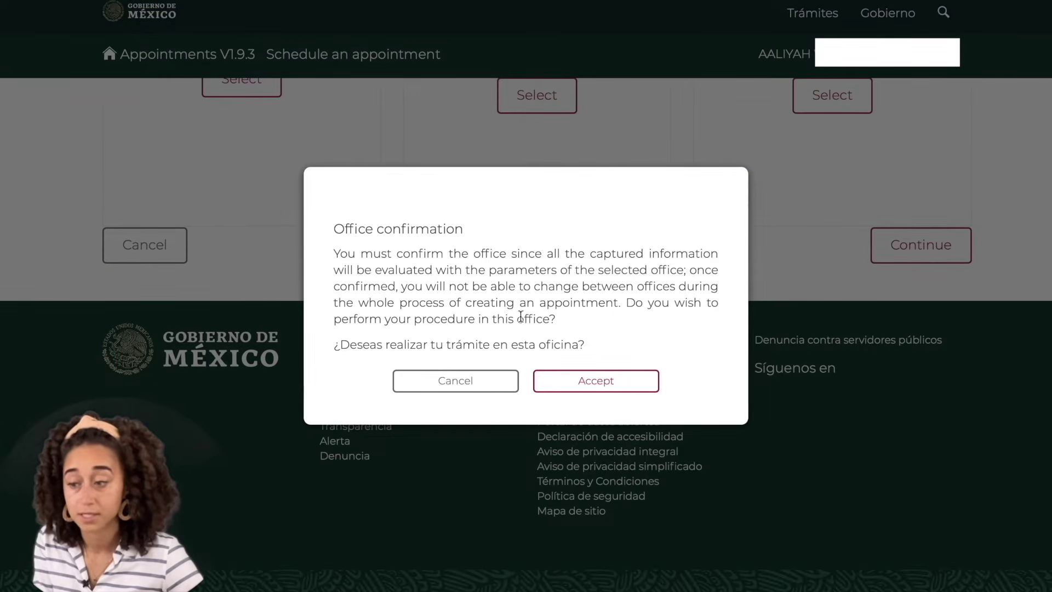
{"action": "left_click", "coordinate": [635, 382]}
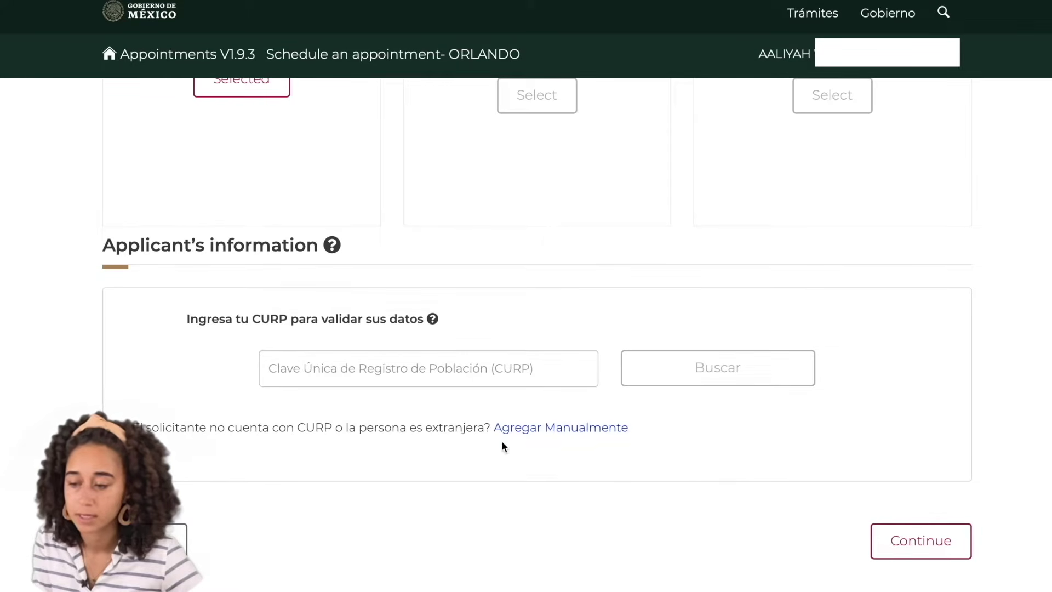
{"action": "left_click", "coordinate": [578, 433]}
Enter the applicant's first name and last name, correcting a typo in the surname
{"action": "scroll", "coordinate": [390, 354], "scroll_direction": "down", "scroll_amount": 3}
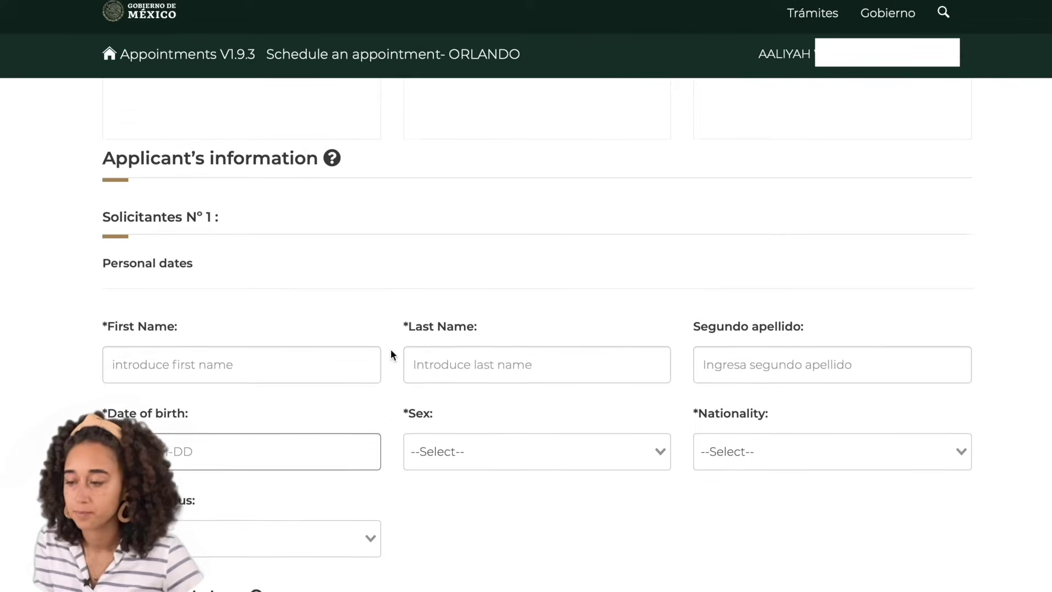
{"action": "left_click", "coordinate": [315, 294]}
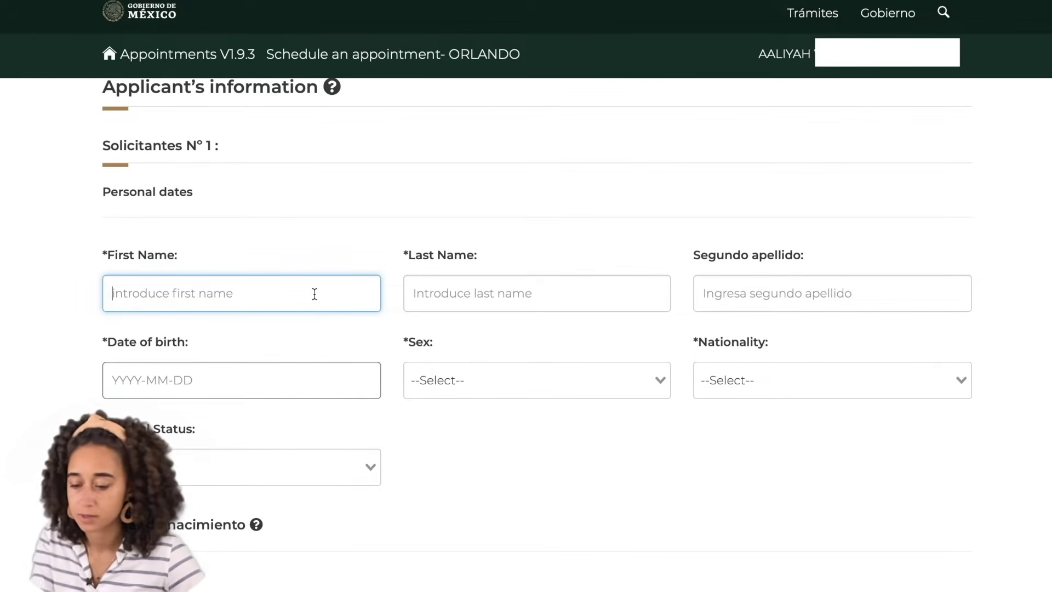
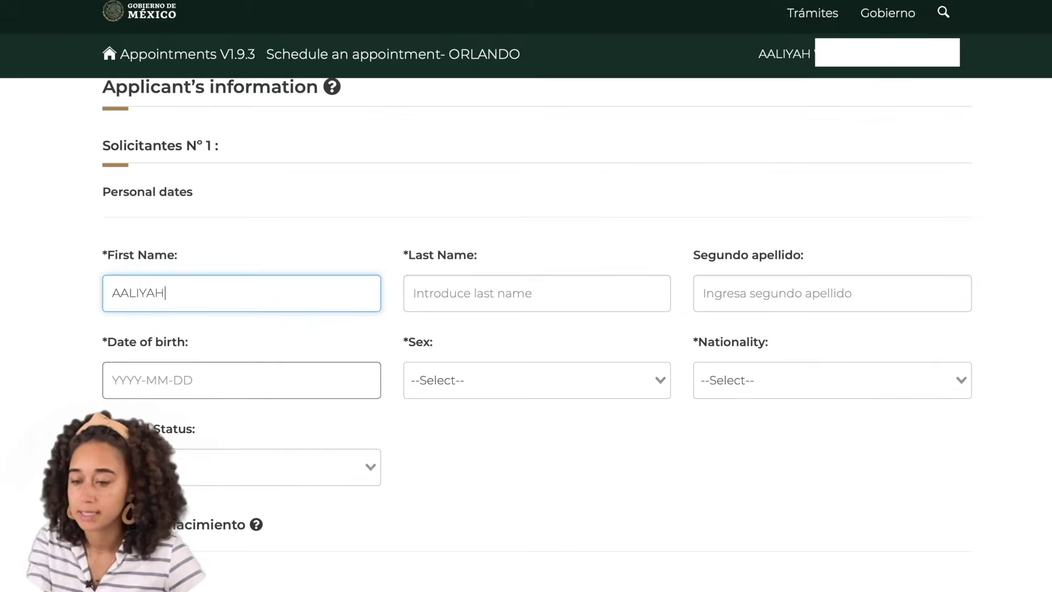
{"action": "left_click", "coordinate": [475, 295]}
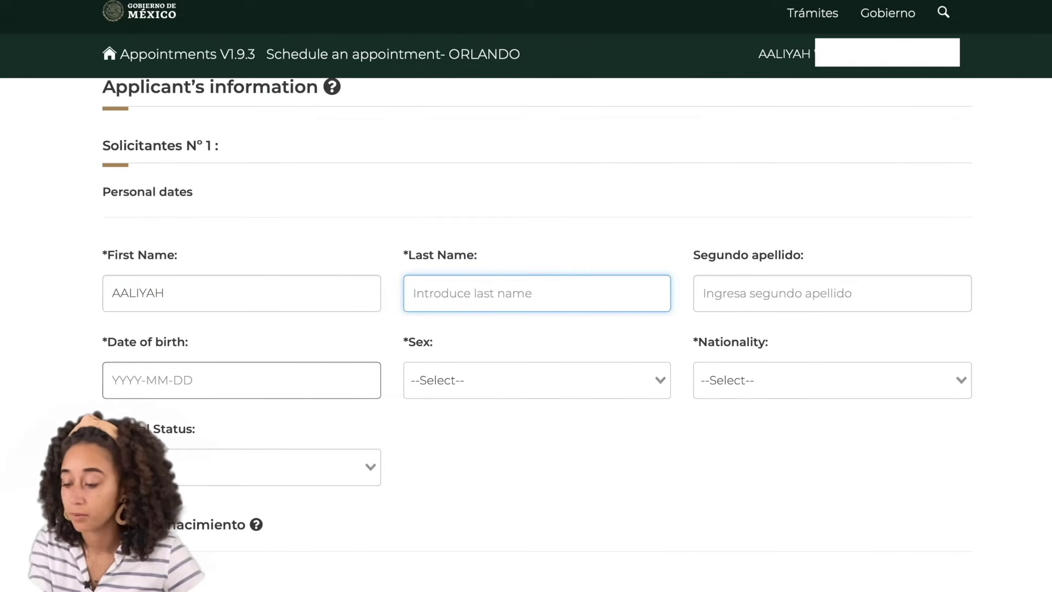
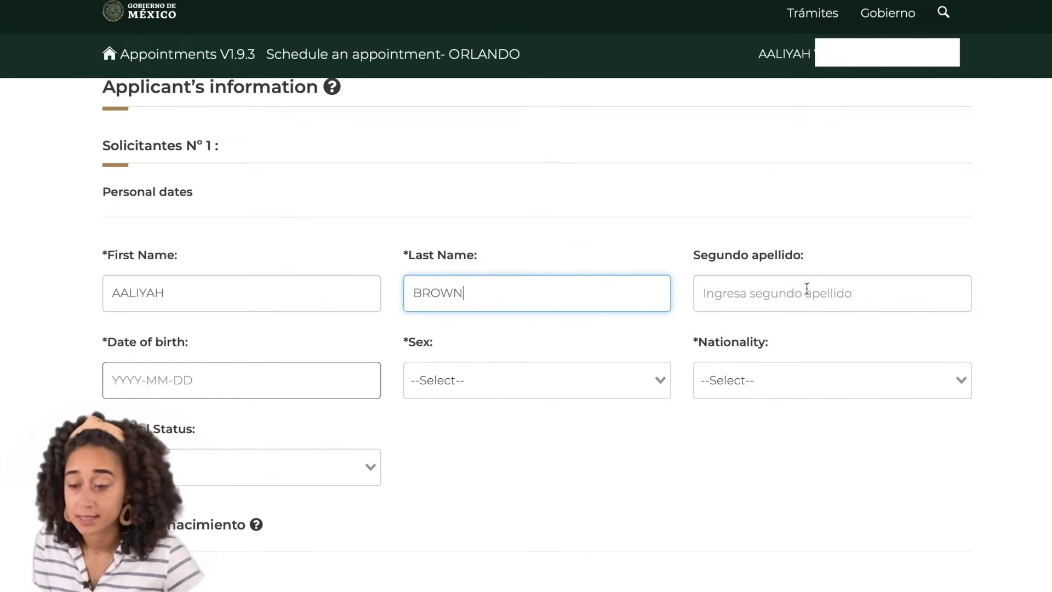
{"action": "left_click", "coordinate": [255, 379]}
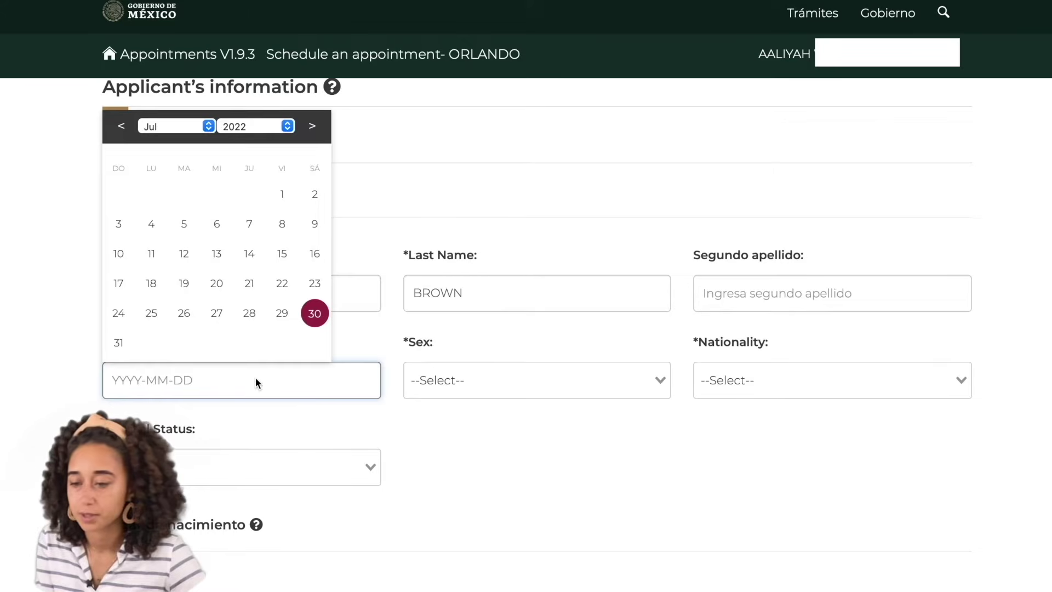
{"action": "left_click", "coordinate": [287, 126]}
{"action": "scroll", "coordinate": [256, 94], "scroll_direction": "up", "scroll_amount": 10}
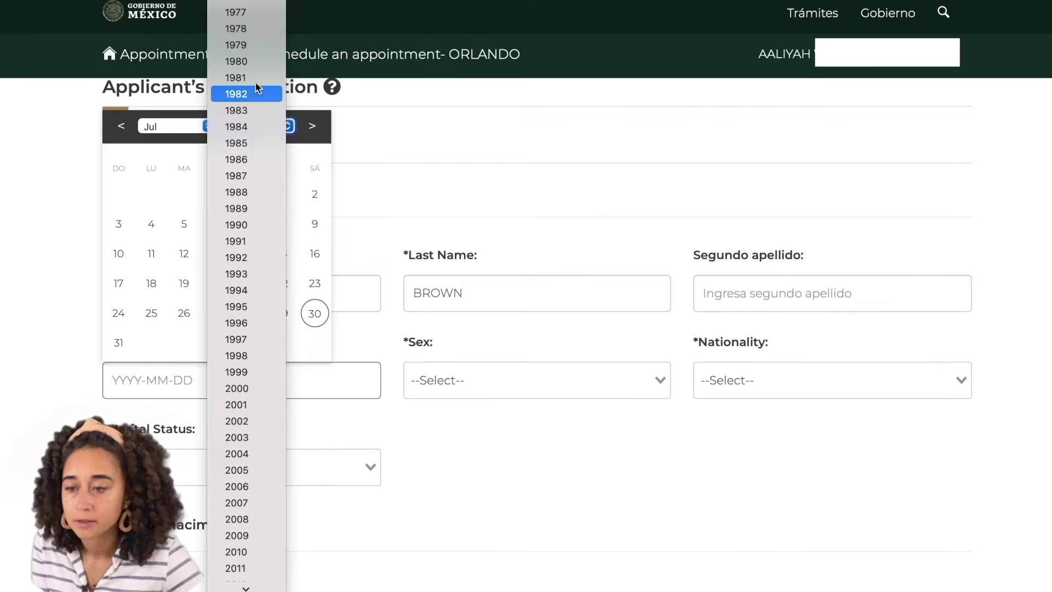
{"action": "left_click", "coordinate": [255, 63]}
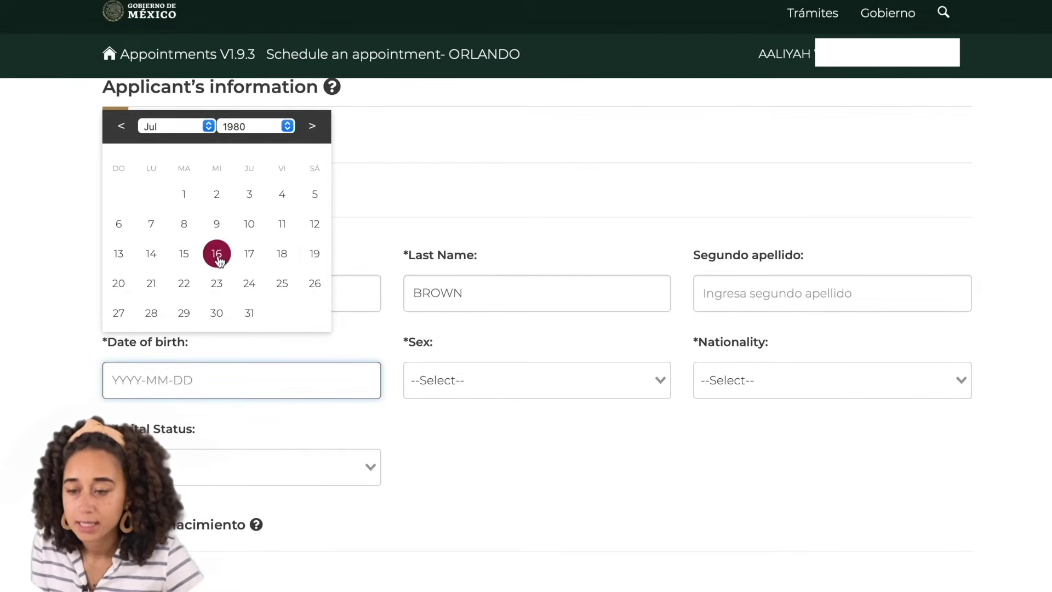
{"action": "left_click", "coordinate": [185, 253]}
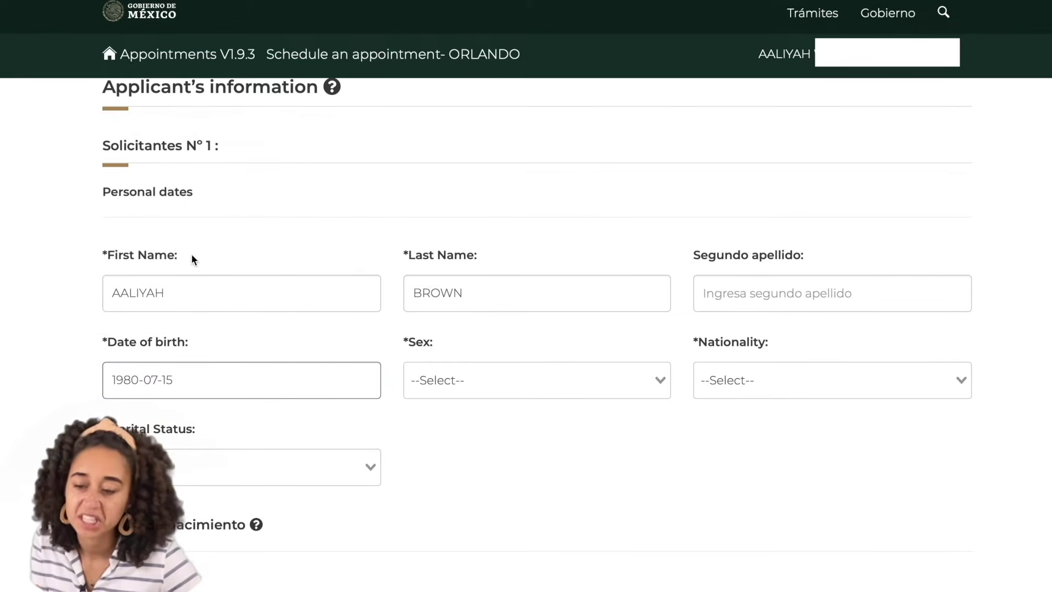
Set the applicant's sex to Femenino and nationality to Estadounidense
{"action": "left_click", "coordinate": [657, 378]}
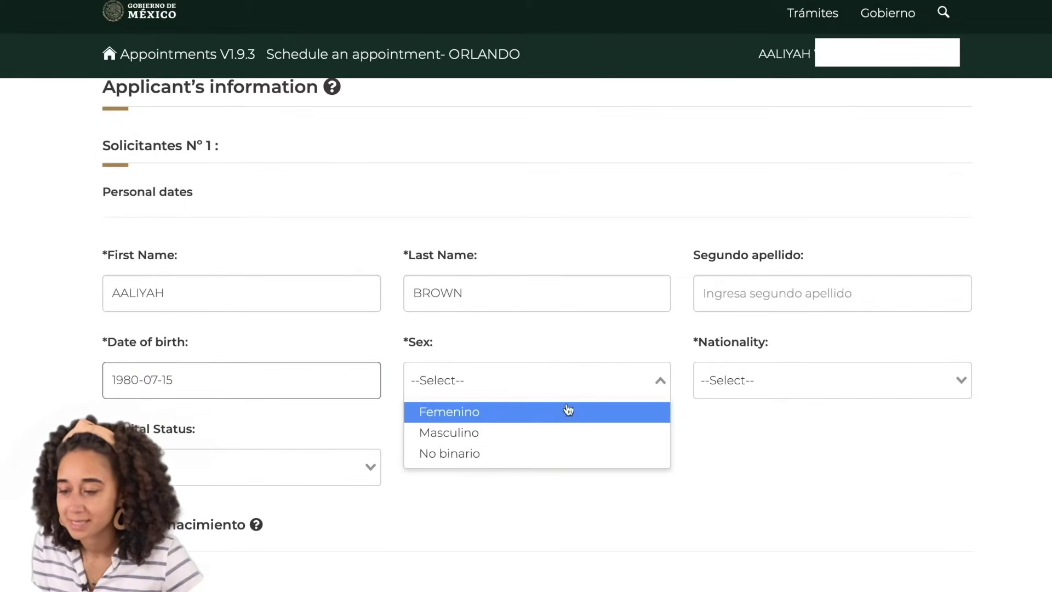
{"action": "left_click", "coordinate": [496, 415]}
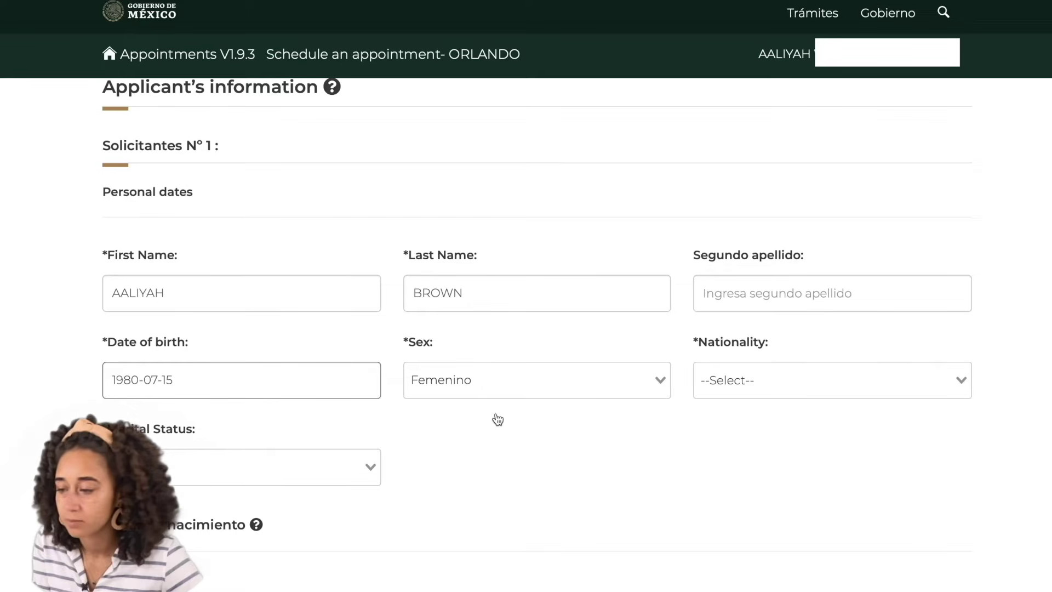
{"action": "left_click", "coordinate": [785, 377]}
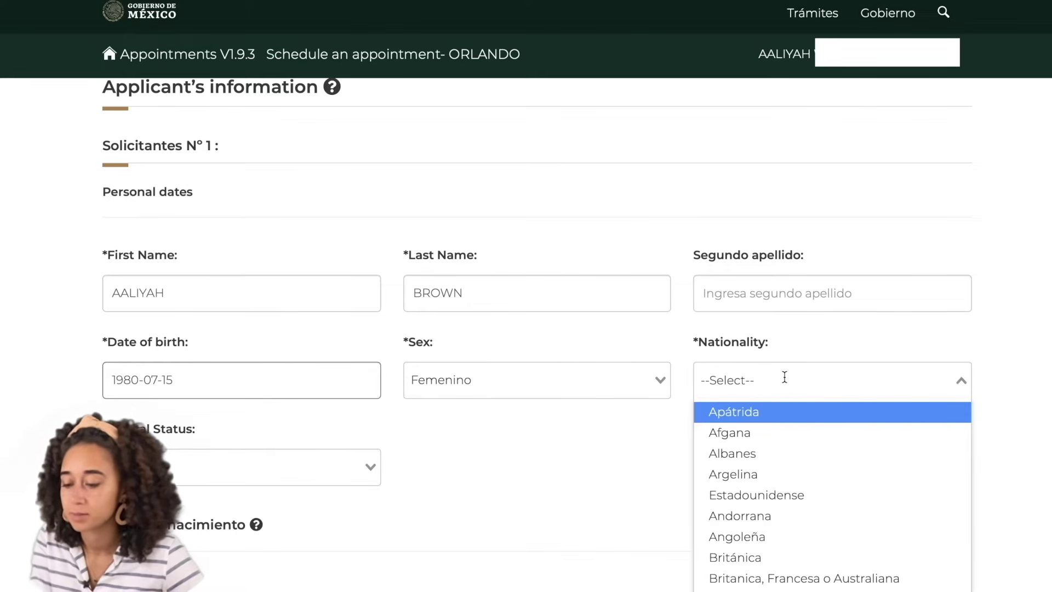
{"action": "type", "text": "est"}
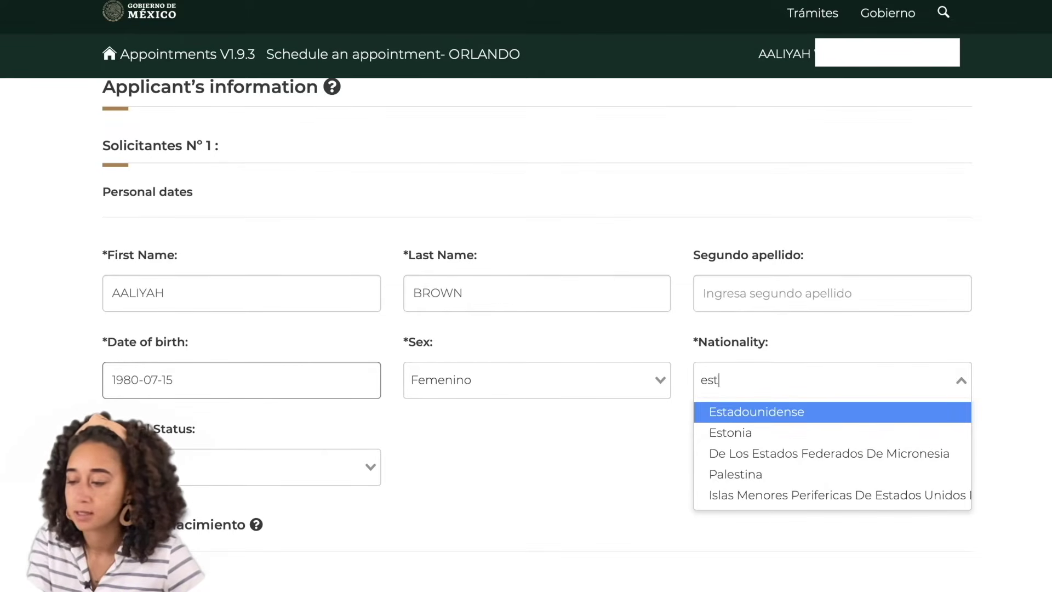
{"action": "left_click", "coordinate": [822, 419]}
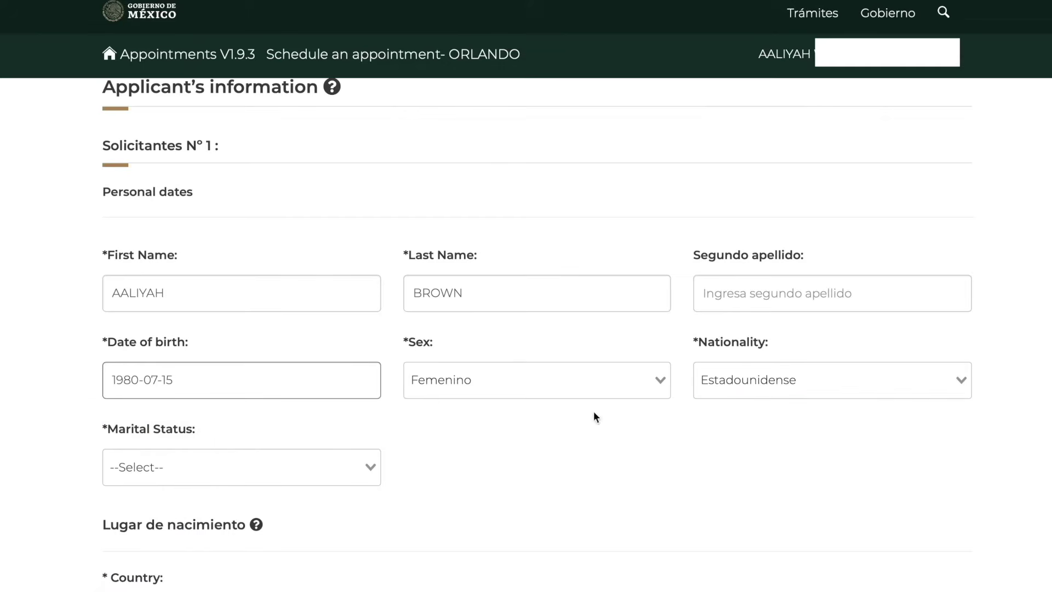
Set marital status to Casado(a) and answer No to printing the spouse's surname
{"action": "left_click", "coordinate": [345, 463]}
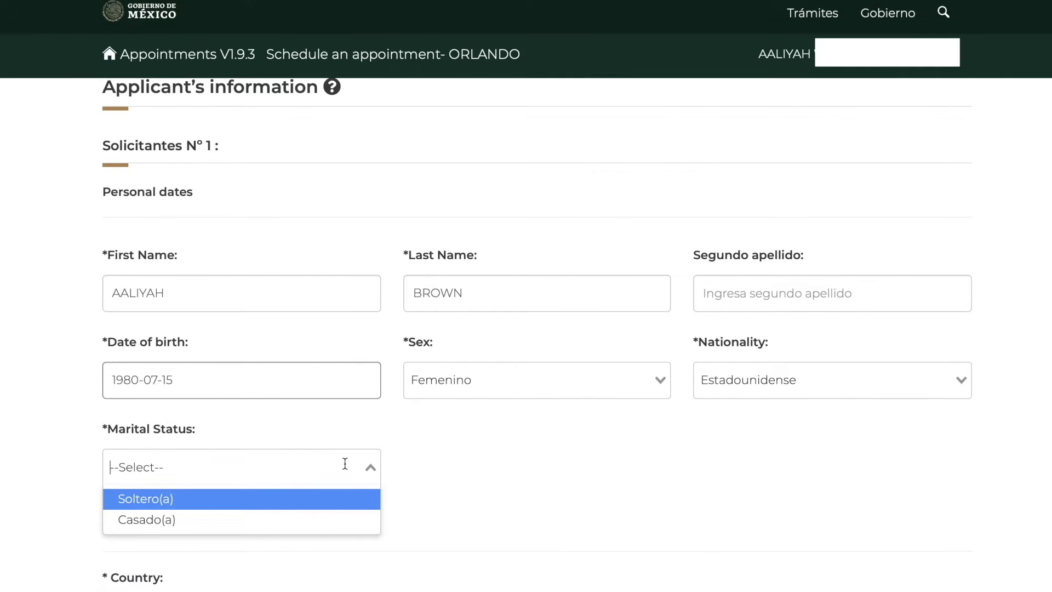
{"action": "left_click", "coordinate": [176, 526]}
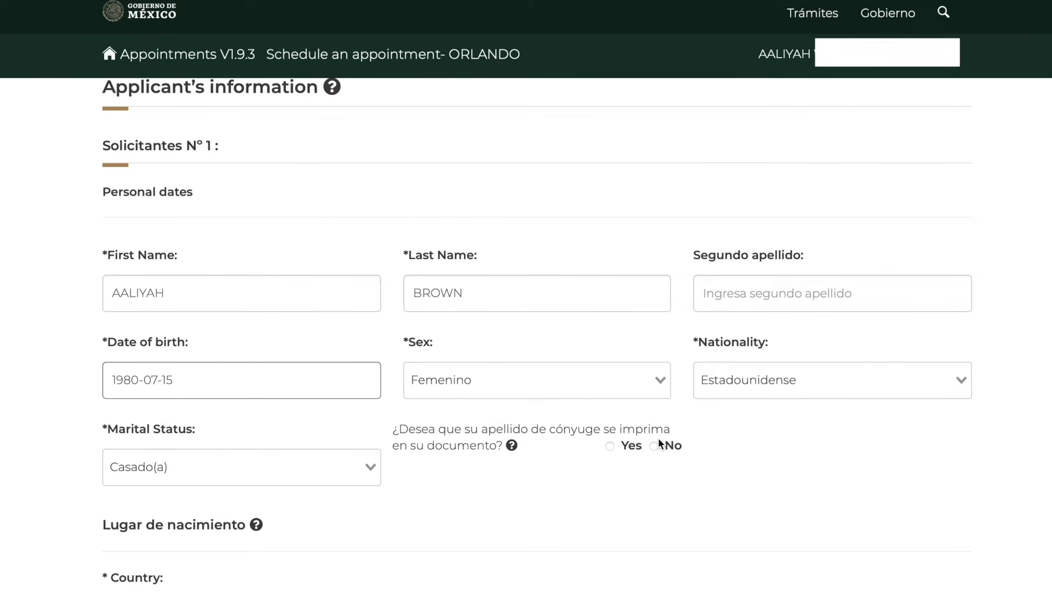
{"action": "left_click", "coordinate": [607, 446]}
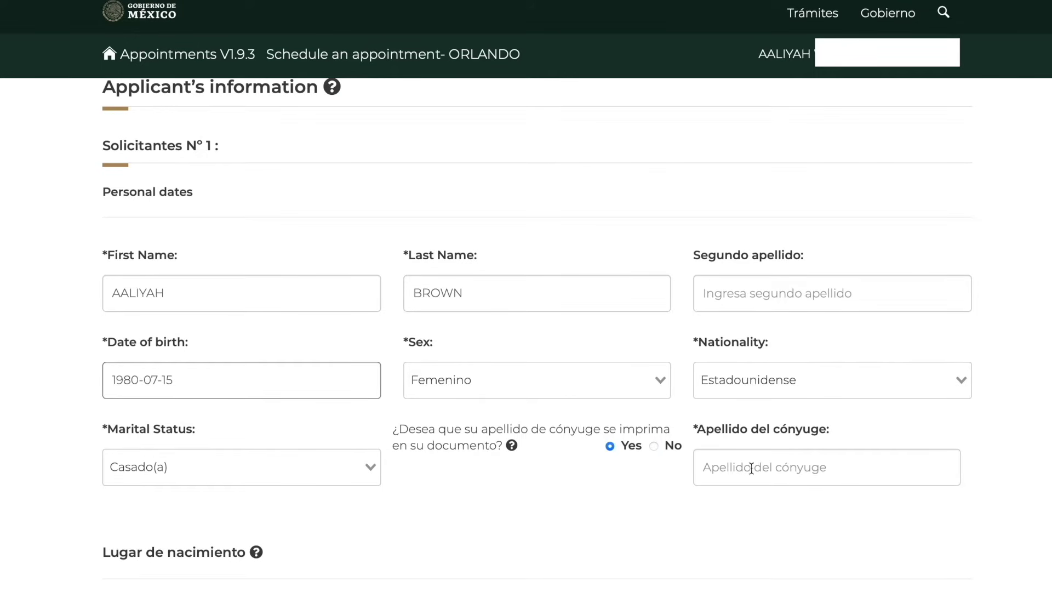
{"action": "left_click", "coordinate": [654, 446]}
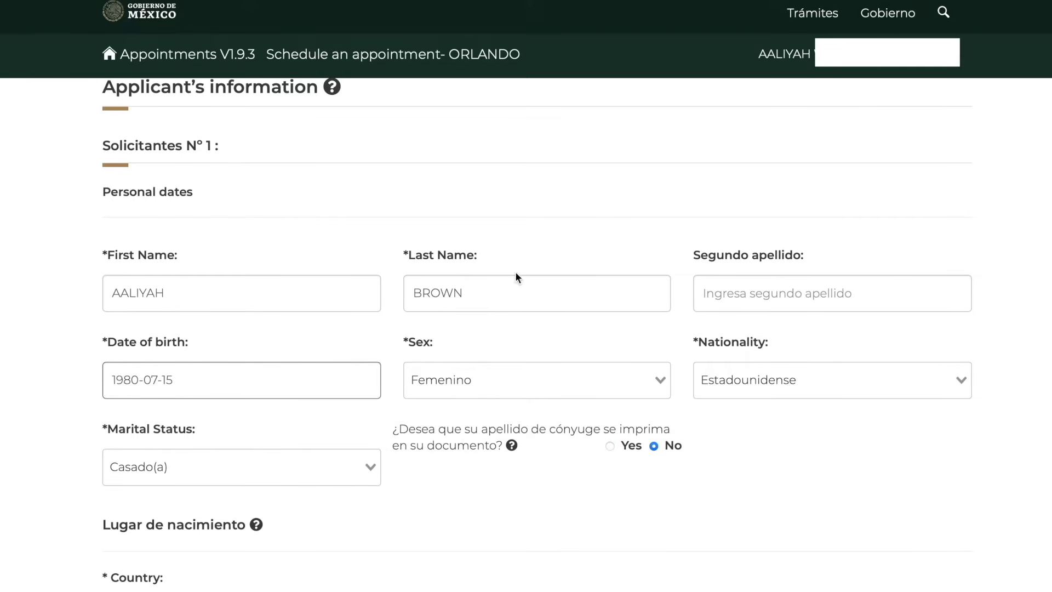
{"action": "scroll", "coordinate": [531, 518], "scroll_direction": "down", "scroll_amount": 3}
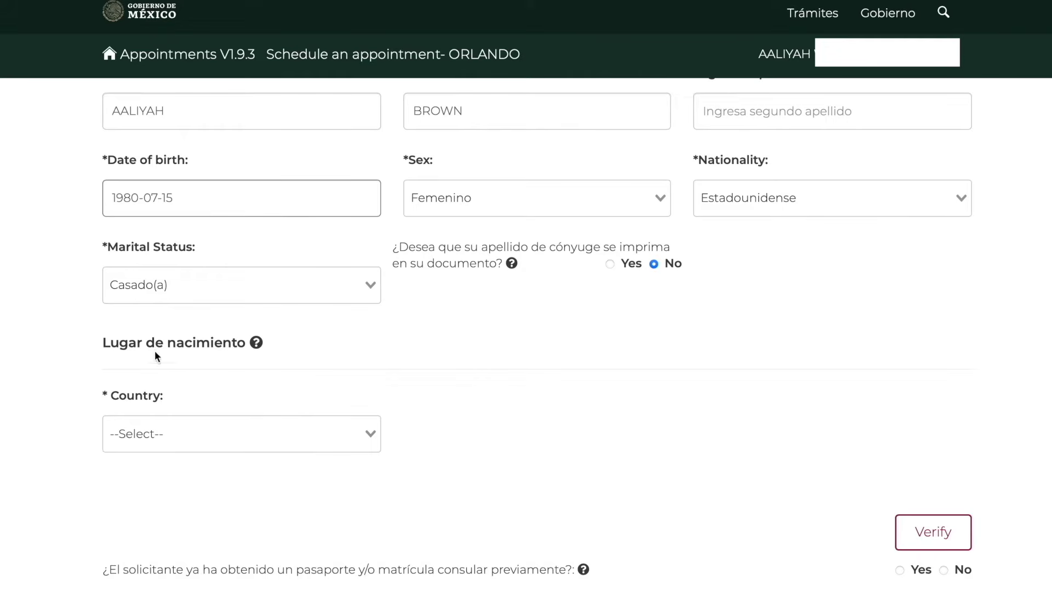
Set the birthplace to Estados Unidos de América, Illinois, Brown county
{"action": "left_click", "coordinate": [361, 437]}
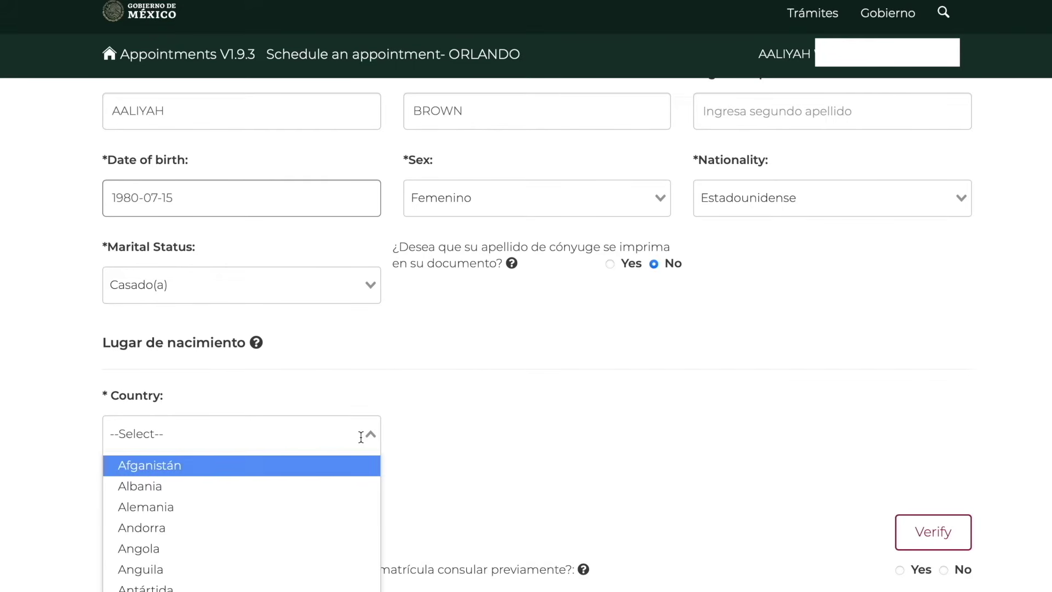
{"action": "type", "text": "est"}
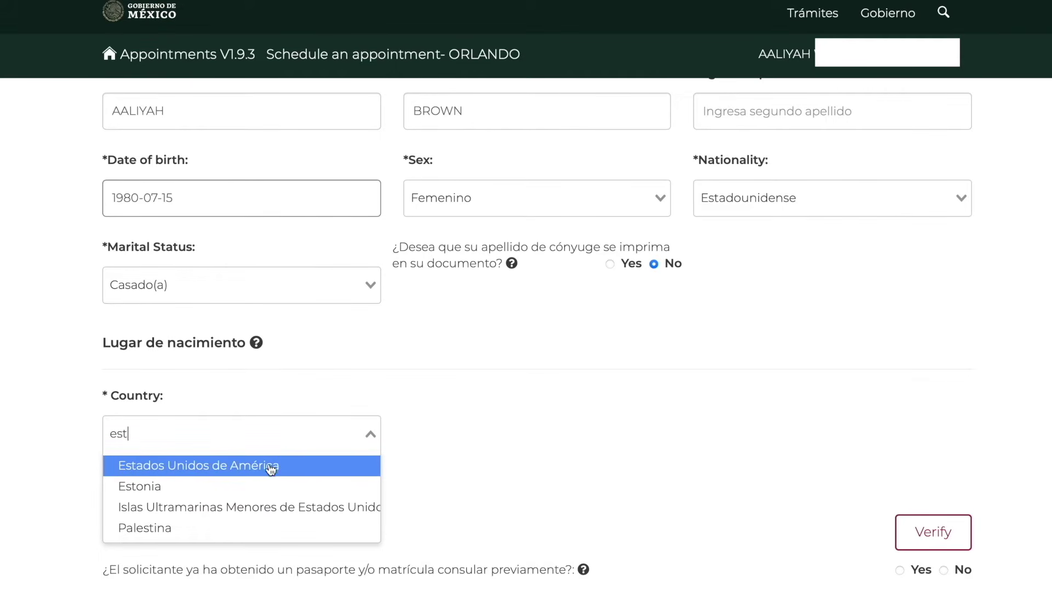
{"action": "left_click", "coordinate": [258, 467]}
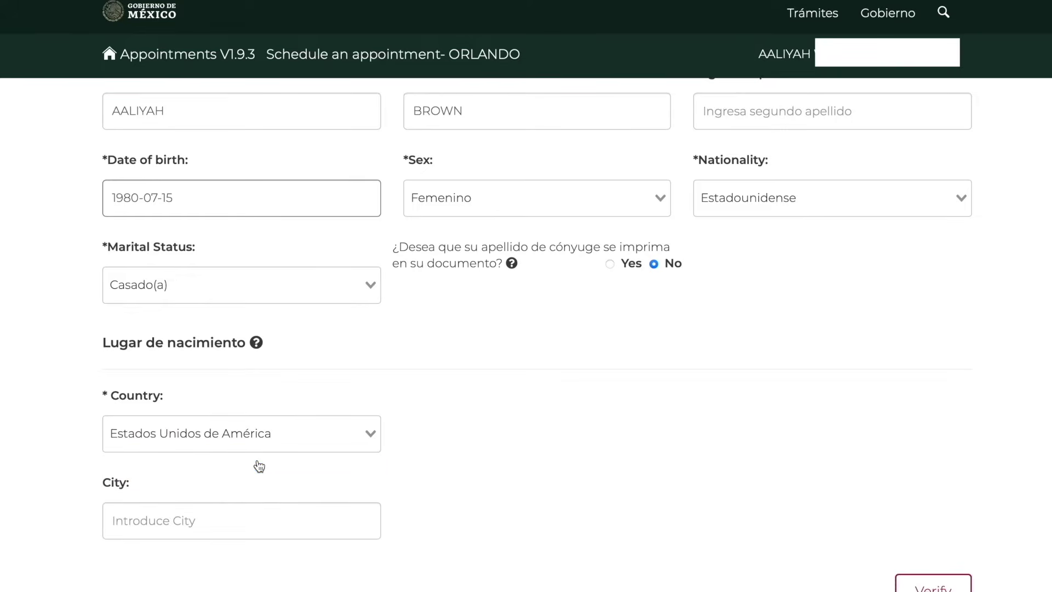
{"action": "left_click", "coordinate": [513, 448]}
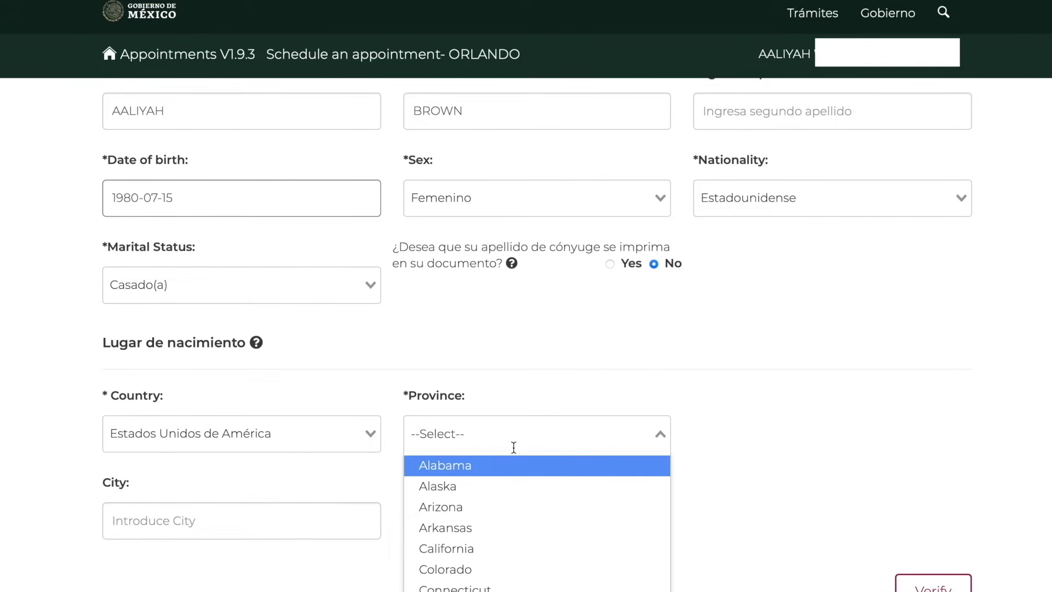
{"action": "type", "text": "ill"}
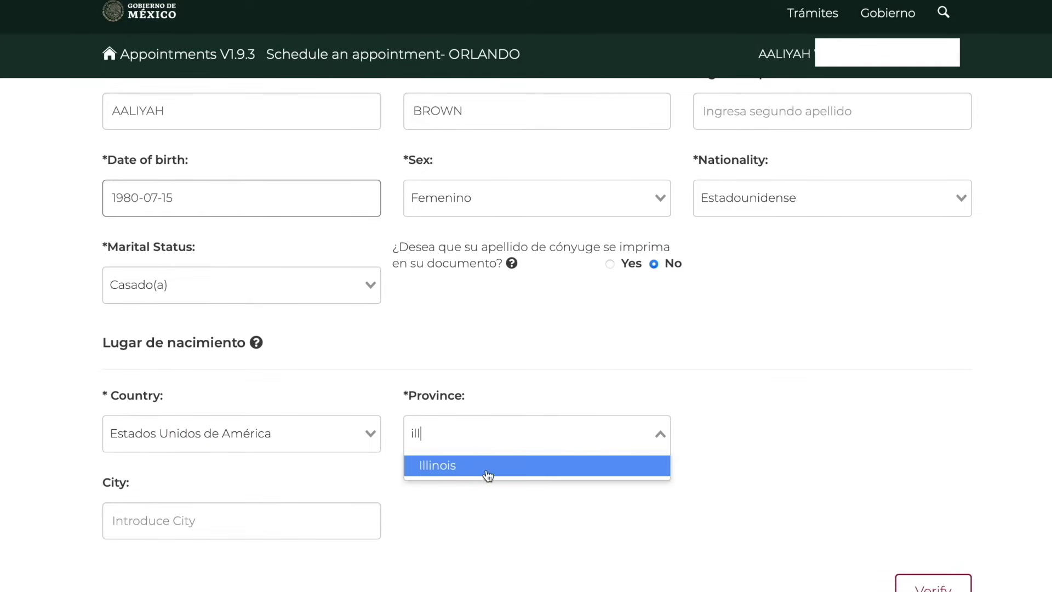
{"action": "left_click", "coordinate": [487, 471]}
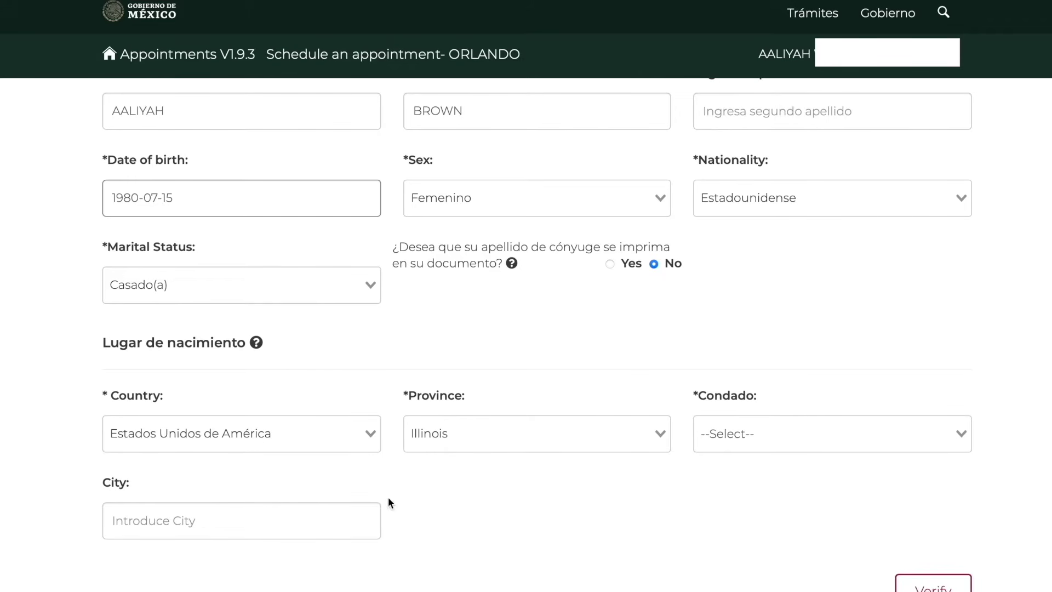
{"action": "left_click", "coordinate": [799, 441]}
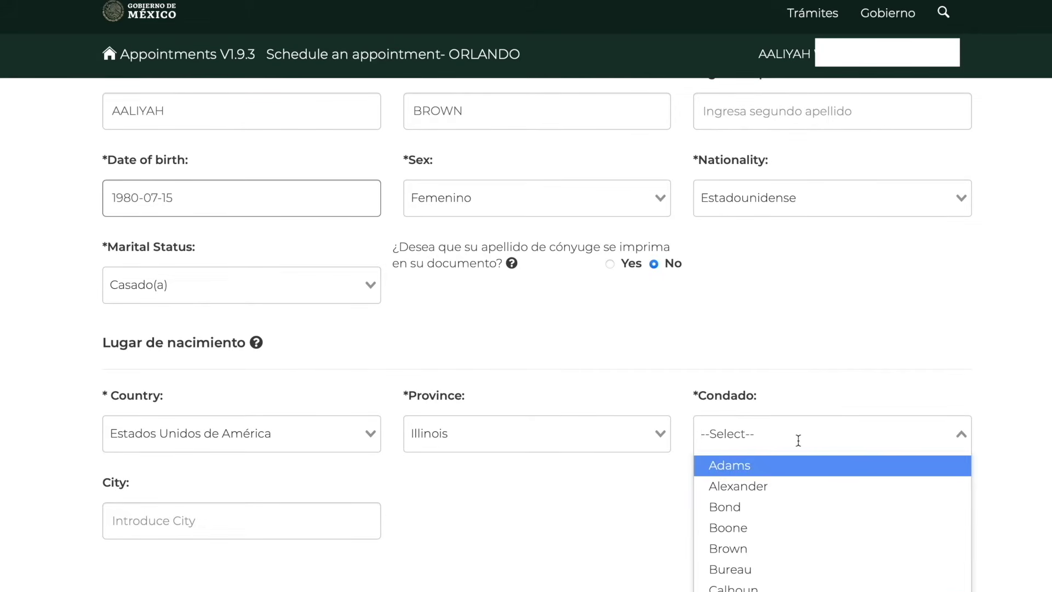
{"action": "left_click", "coordinate": [767, 555]}
{"action": "scroll", "coordinate": [767, 558], "scroll_direction": "down", "scroll_amount": 1}
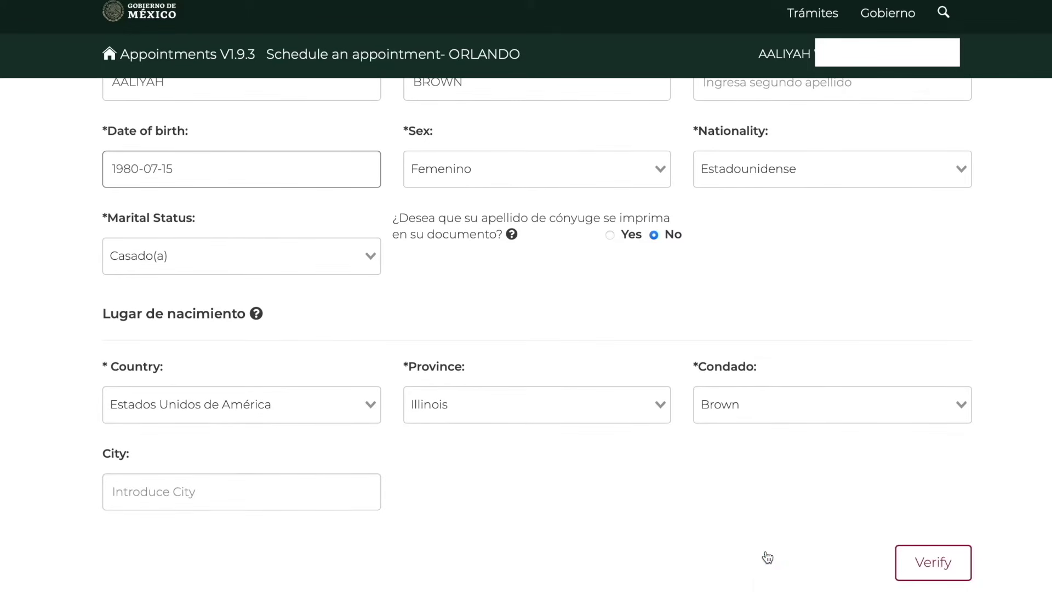
Answer No on prior passports, verify there is no existing record, and continue
{"action": "left_click", "coordinate": [244, 501]}
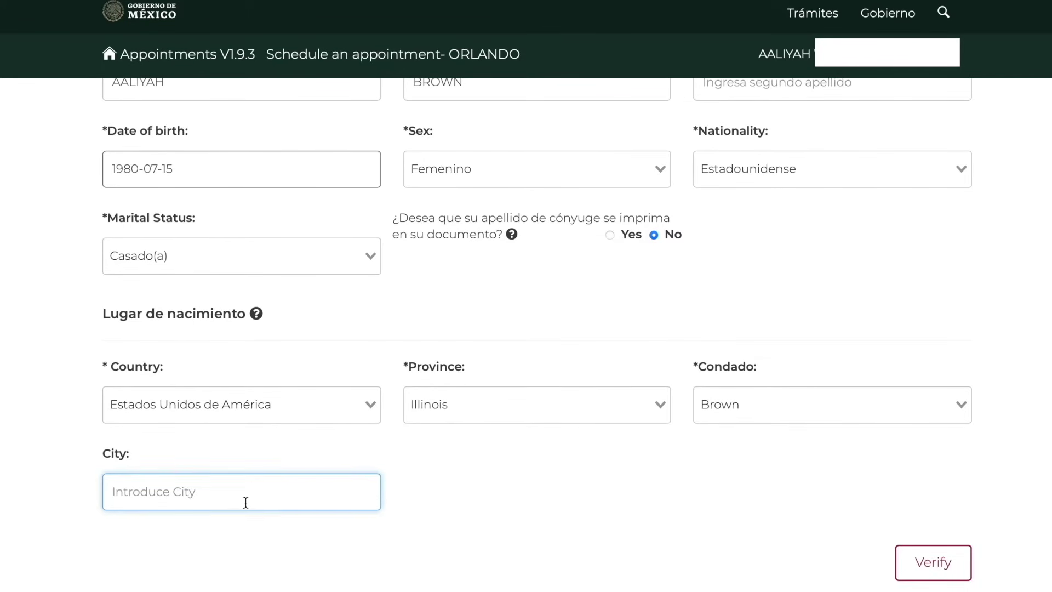
{"action": "scroll", "coordinate": [657, 502], "scroll_direction": "down", "scroll_amount": 1}
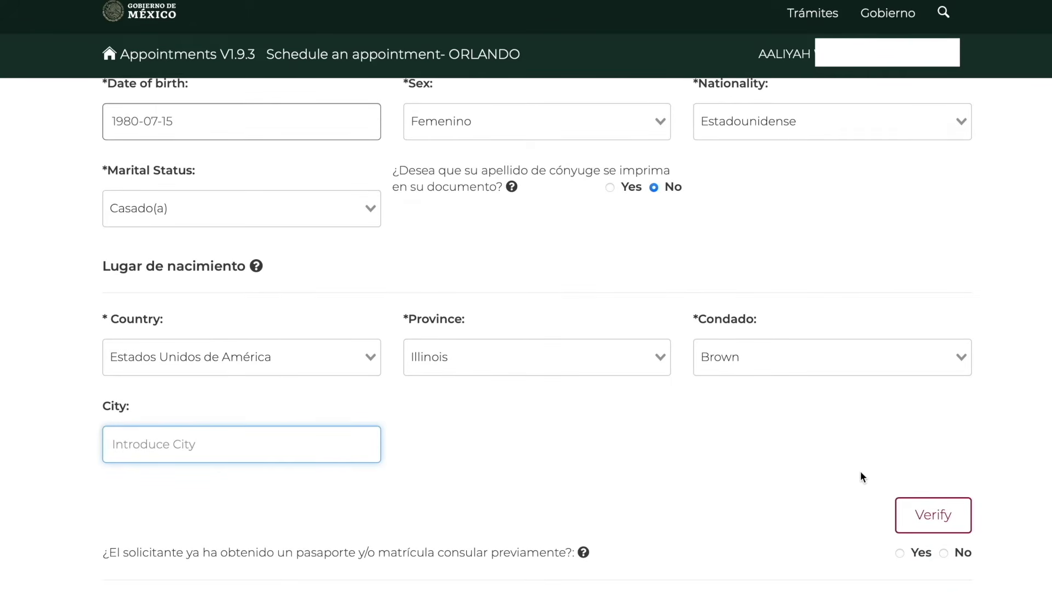
{"action": "scroll", "coordinate": [861, 473], "scroll_direction": "down", "scroll_amount": 2}
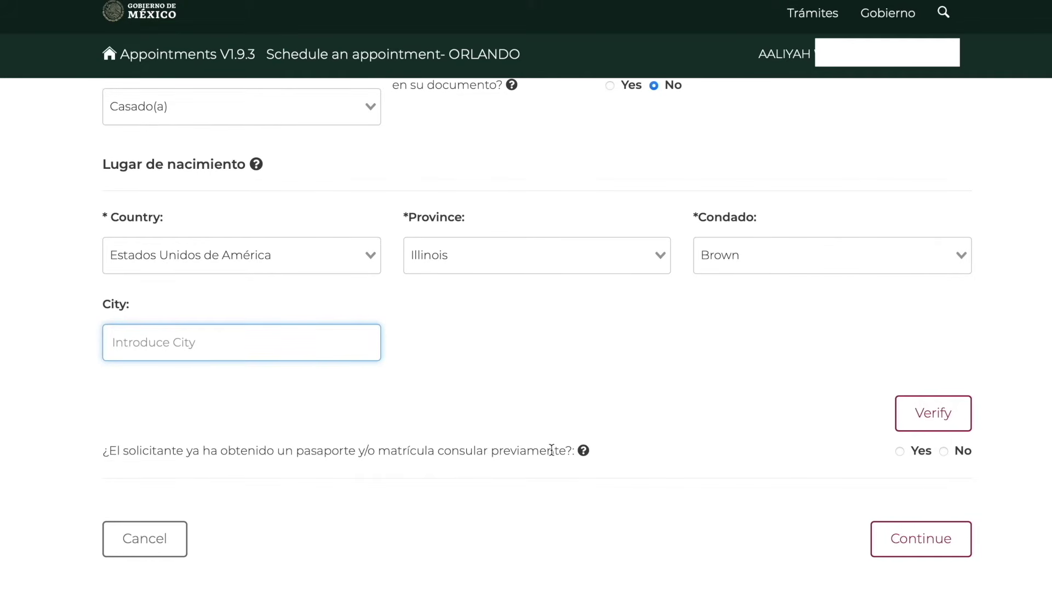
{"action": "left_click", "coordinate": [944, 451]}
{"action": "left_click", "coordinate": [944, 415]}
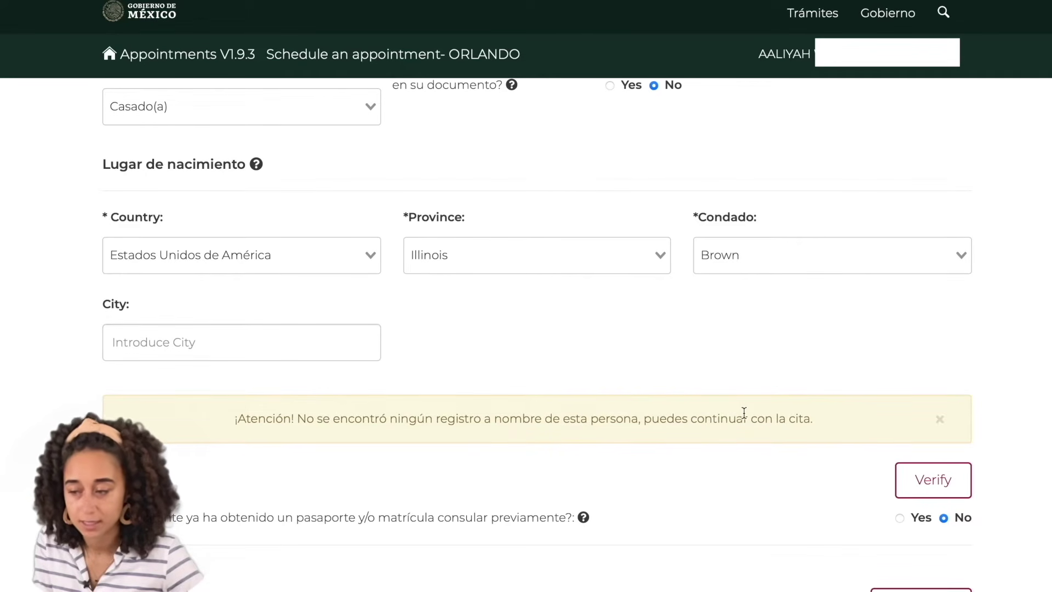
{"action": "scroll", "coordinate": [826, 429], "scroll_direction": "down", "scroll_amount": 2}
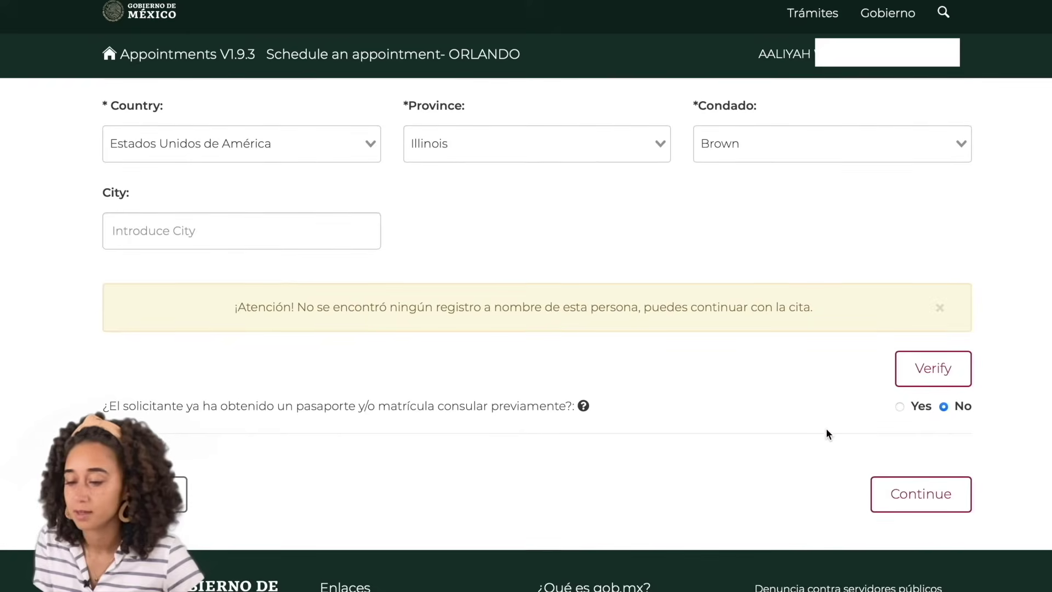
{"action": "left_click", "coordinate": [898, 495]}
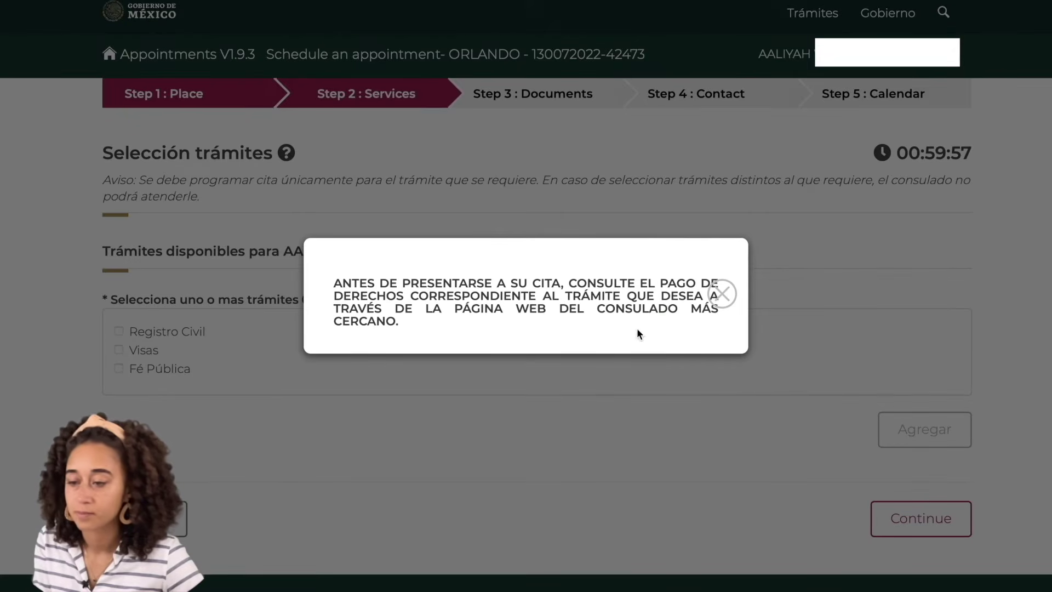
Dismiss the fee notice, tick Visas and add it as the requested procedure
{"action": "left_click", "coordinate": [722, 294]}
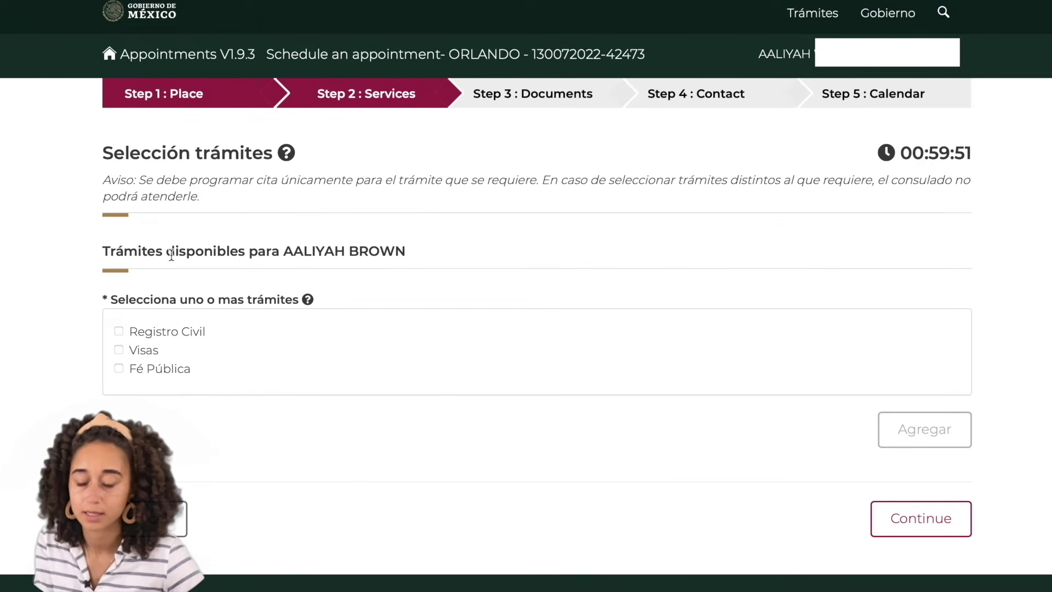
{"action": "left_click", "coordinate": [122, 350]}
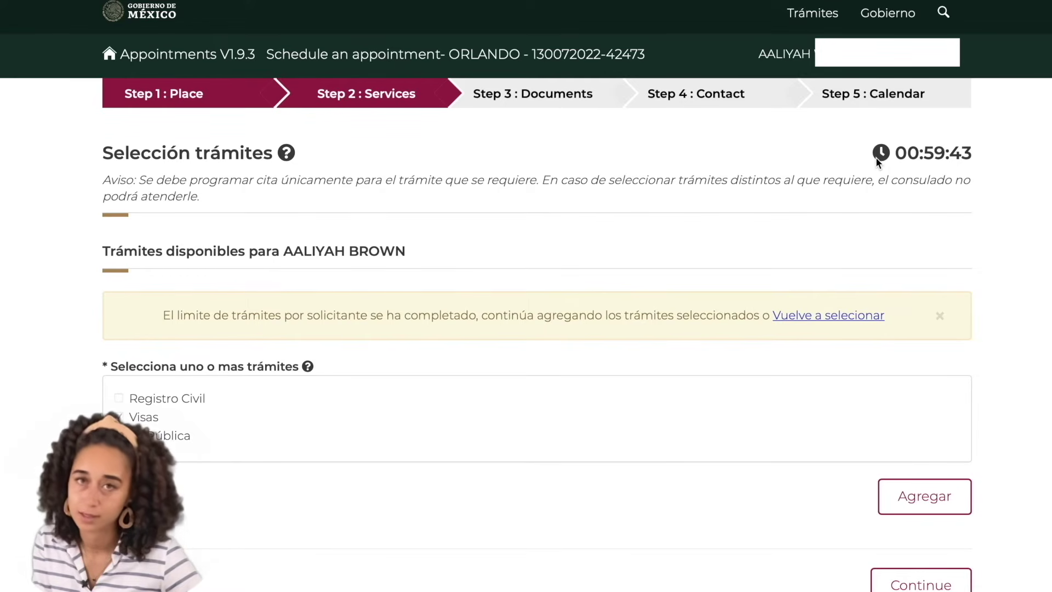
{"action": "scroll", "coordinate": [1016, 337], "scroll_direction": "down", "scroll_amount": 1}
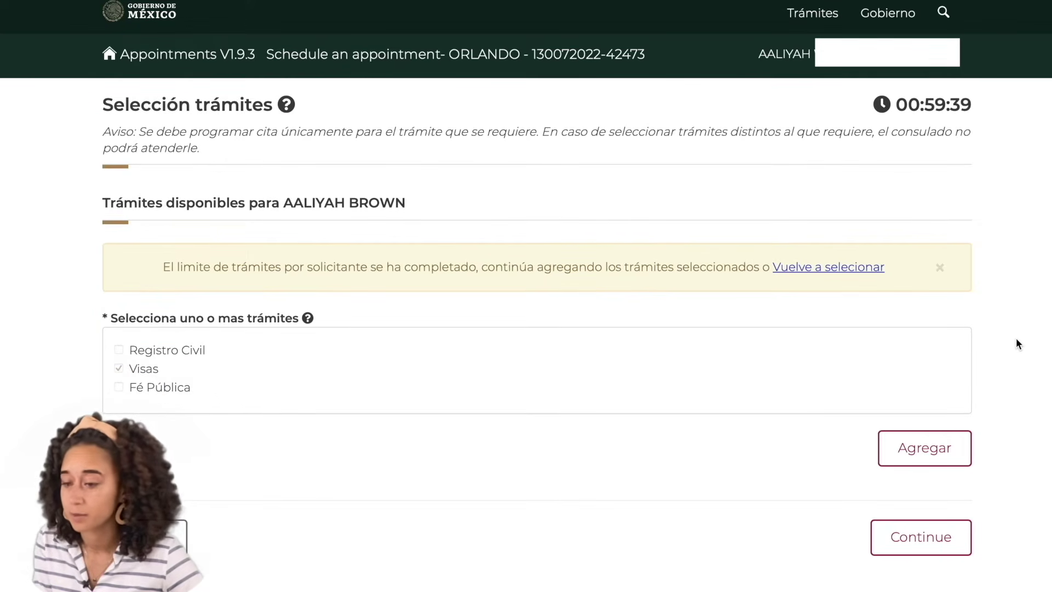
{"action": "scroll", "coordinate": [975, 199], "scroll_direction": "down", "scroll_amount": 2}
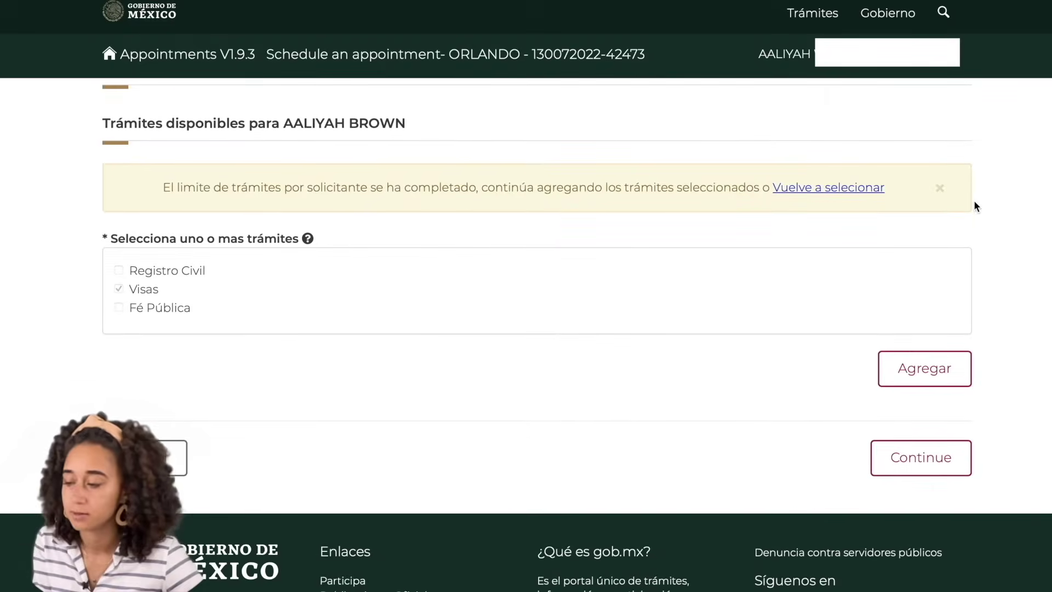
{"action": "left_click", "coordinate": [942, 370]}
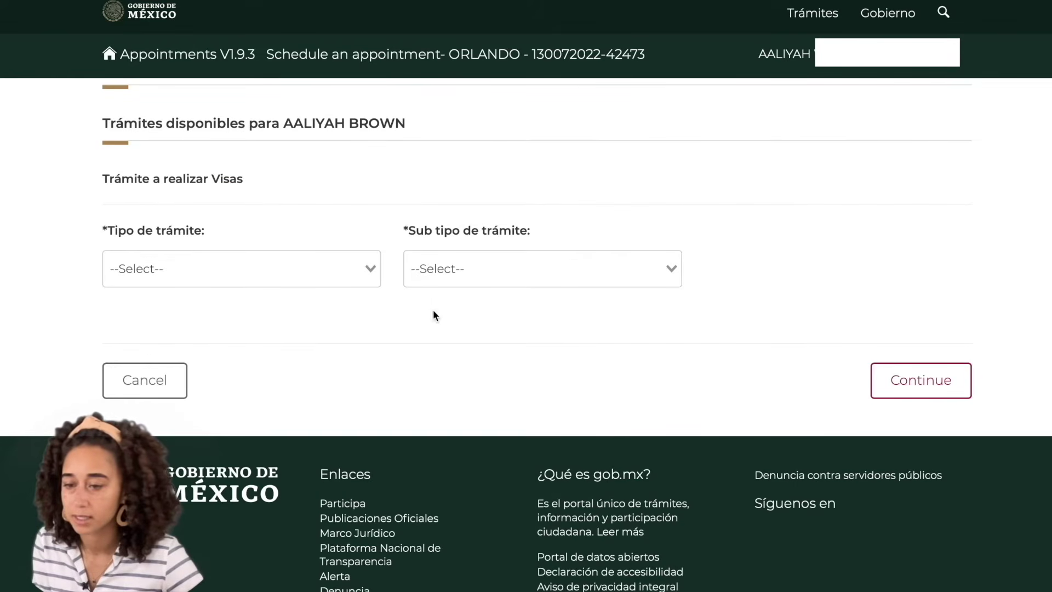
Choose Sin permiso del INM with subtype Residente temporal, then continue to documents
{"action": "scroll", "coordinate": [365, 274], "scroll_direction": "up", "scroll_amount": 3}
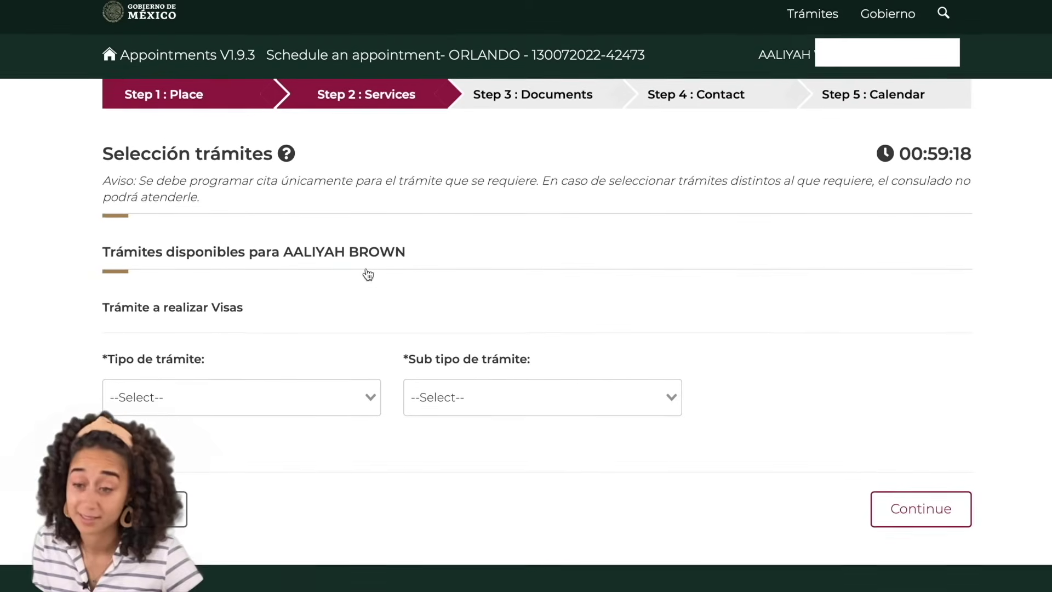
{"action": "left_click", "coordinate": [371, 398]}
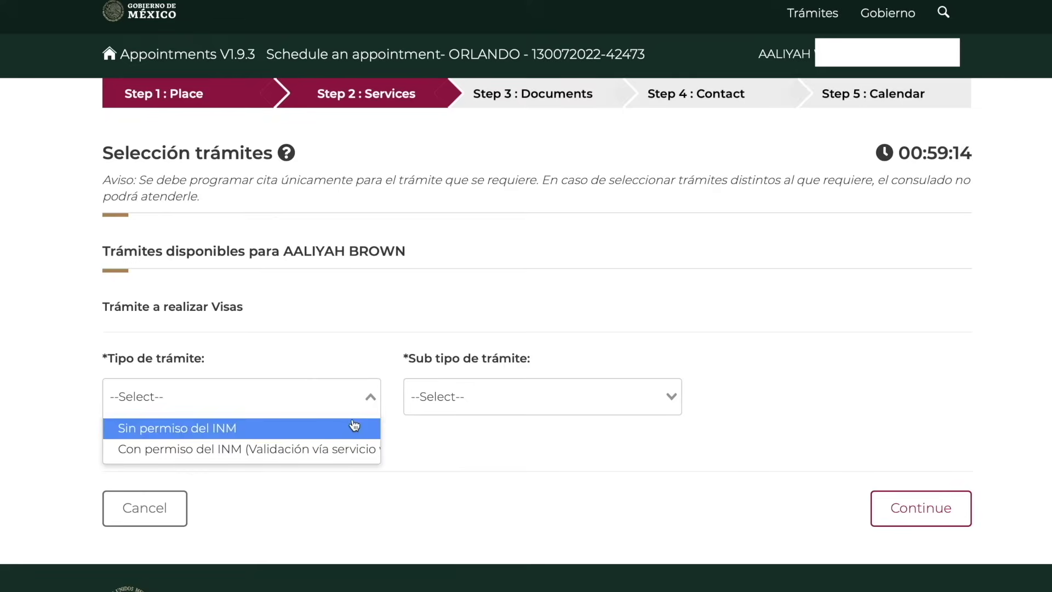
{"action": "left_click", "coordinate": [222, 433]}
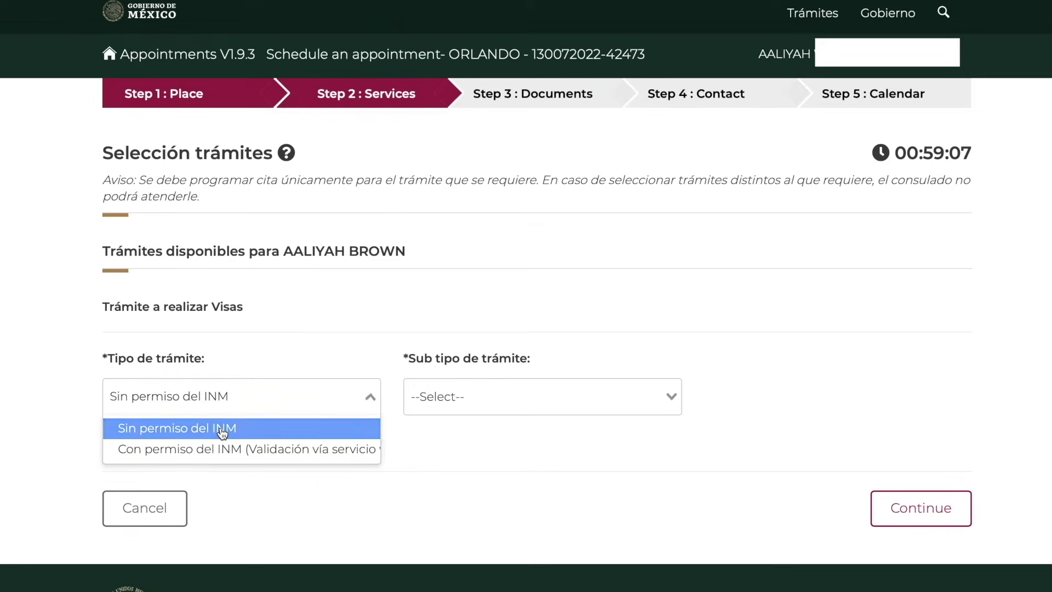
{"action": "left_click", "coordinate": [461, 408]}
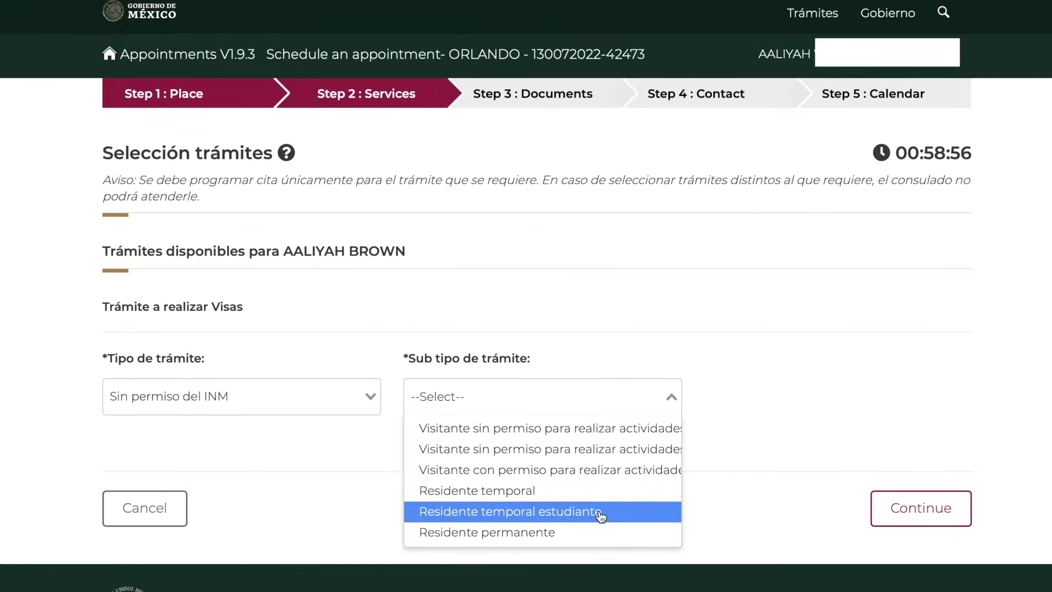
{"action": "left_click", "coordinate": [512, 490]}
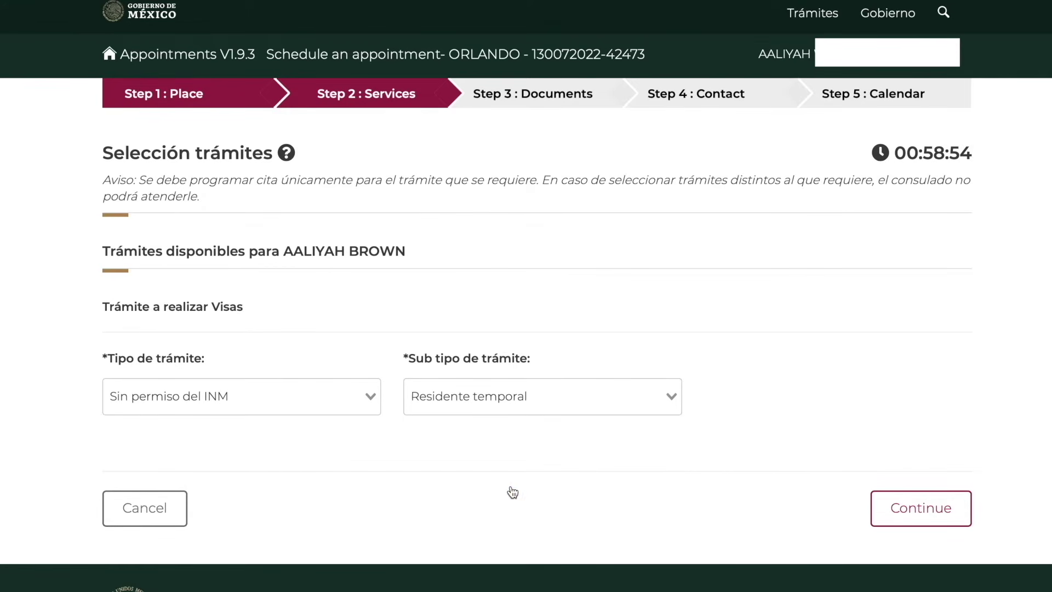
{"action": "left_click", "coordinate": [946, 516]}
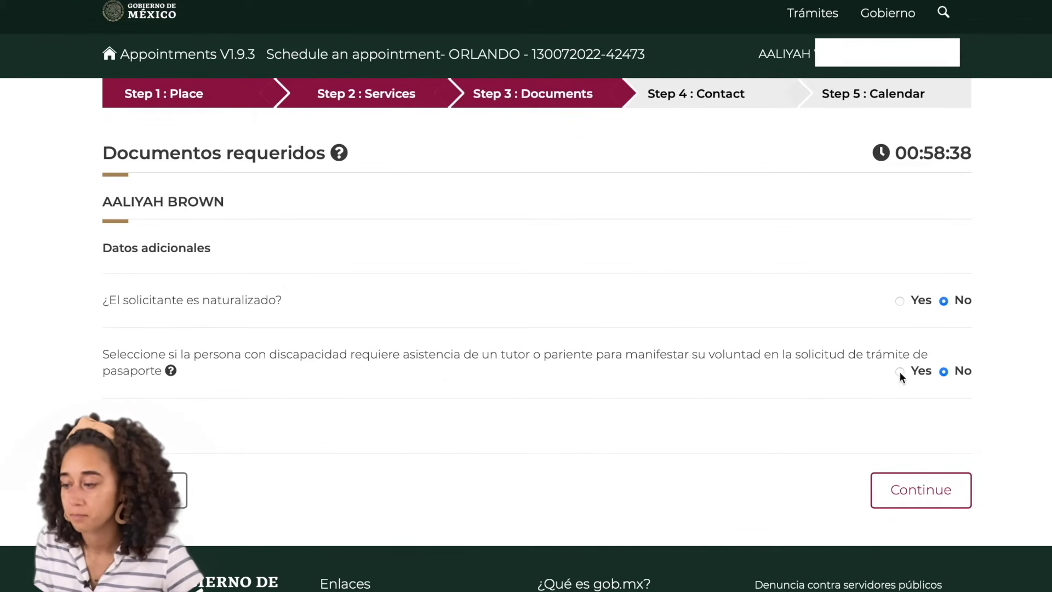
Leave both additional-data answers on No and continue to Step 4: Contact
{"action": "left_click", "coordinate": [938, 483]}
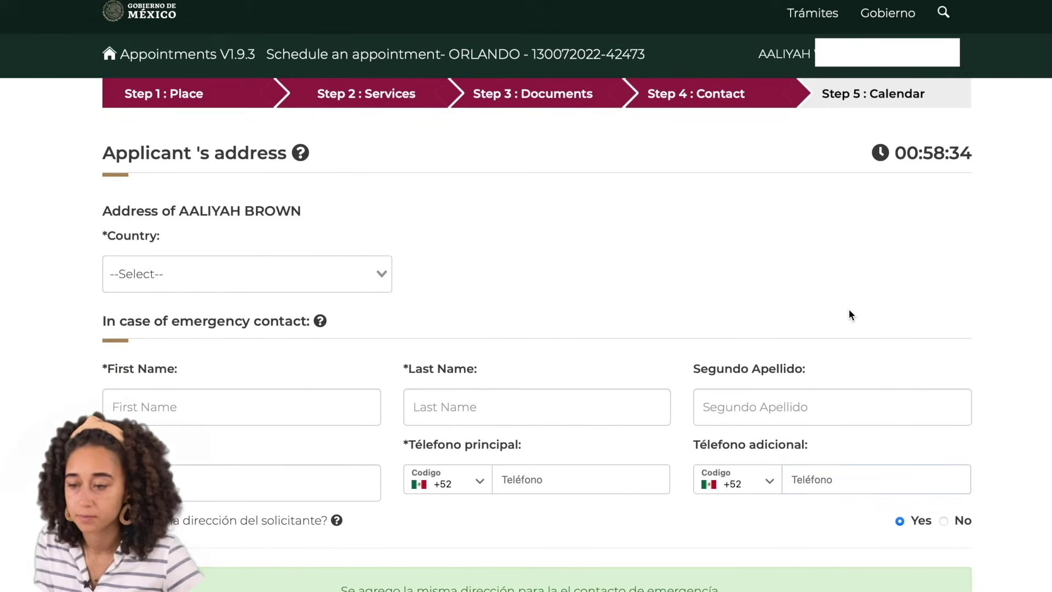
Set the address country to Estados Unidos de América and enter the postal code
{"action": "scroll", "coordinate": [850, 310], "scroll_direction": "down", "scroll_amount": 1}
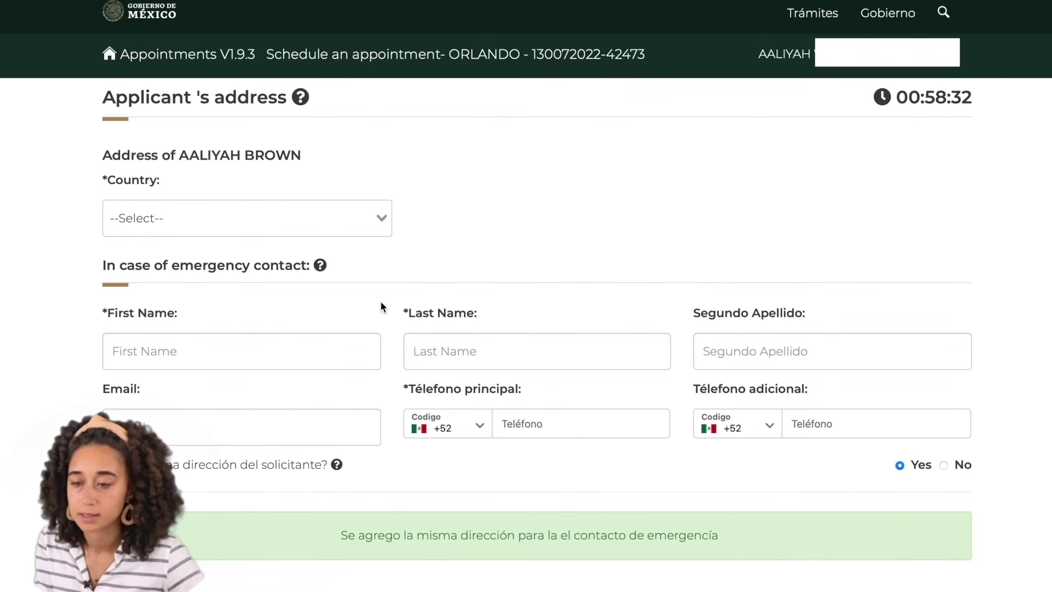
{"action": "left_click", "coordinate": [383, 220]}
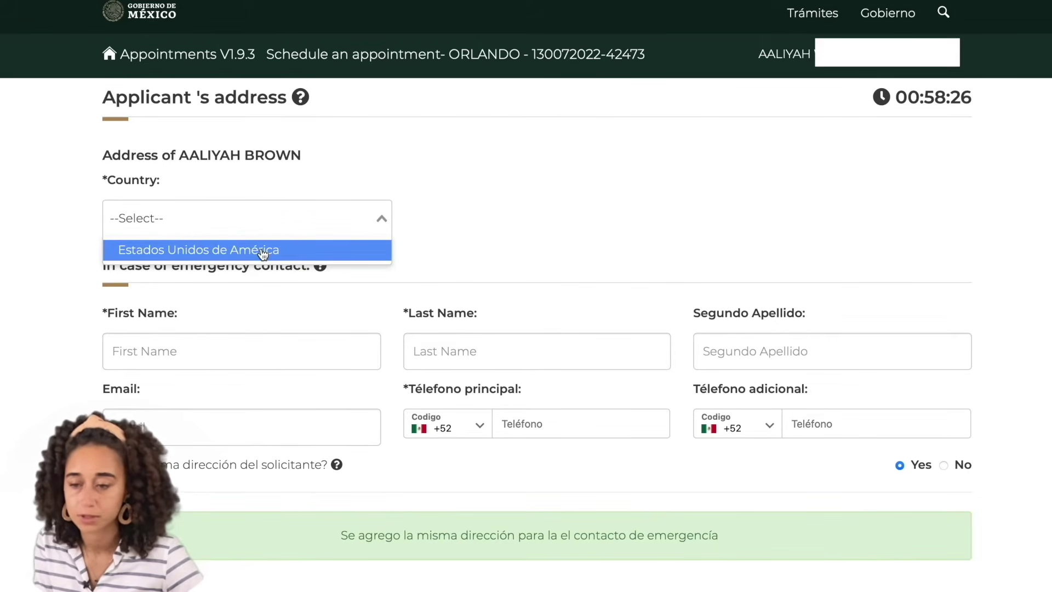
{"action": "left_click", "coordinate": [263, 251]}
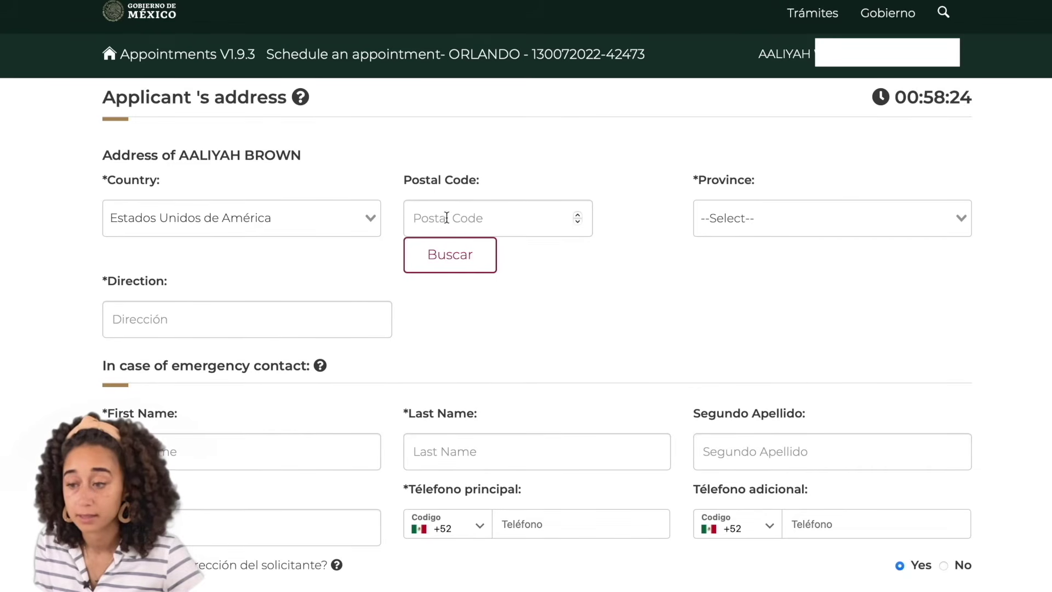
{"action": "left_click", "coordinate": [474, 216]}
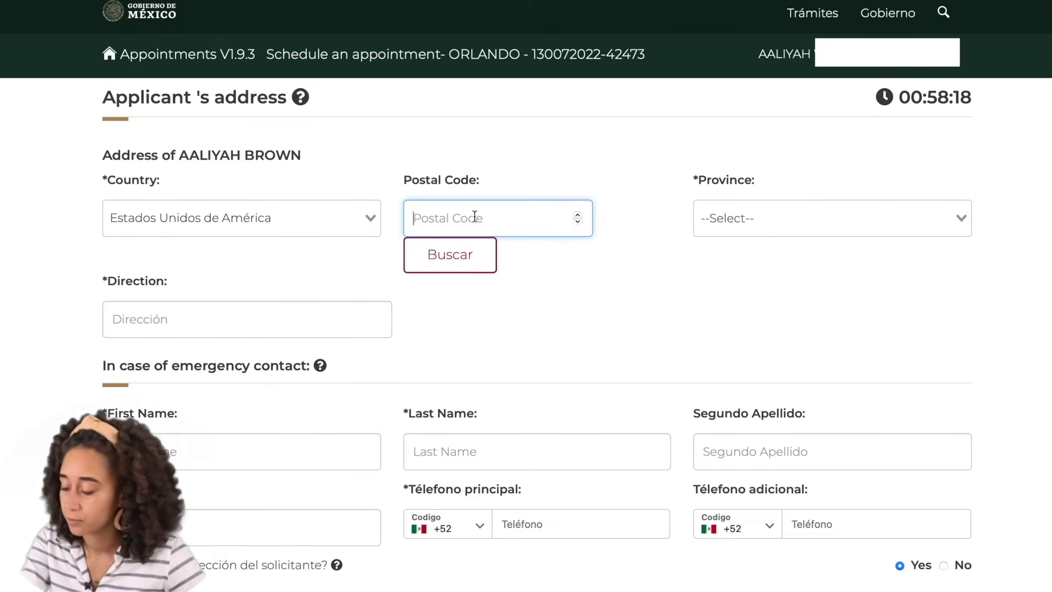
{"action": "type", "text": "32"}
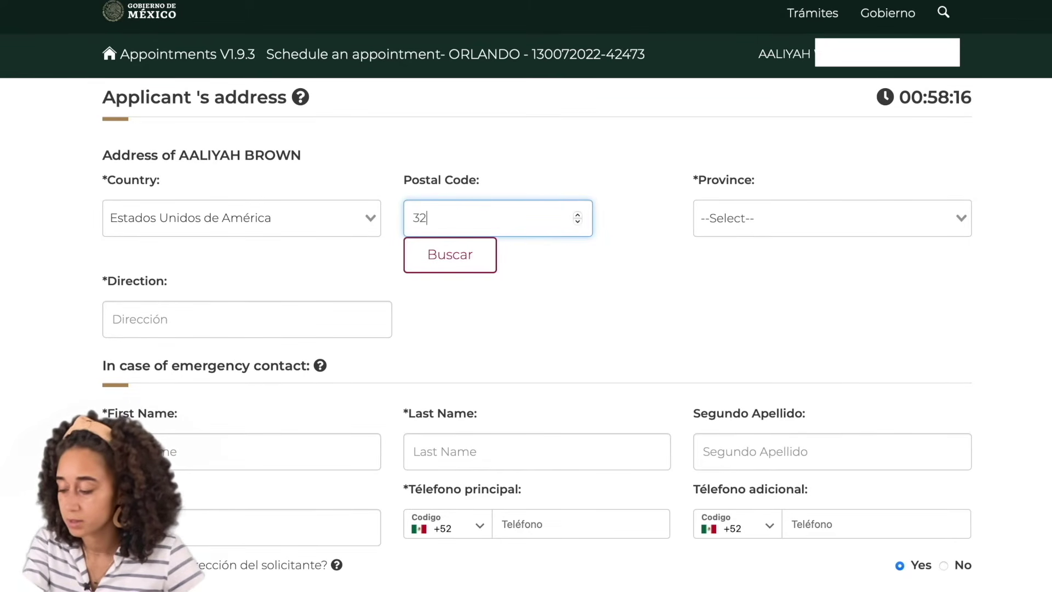
{"action": "type", "text": "804"}
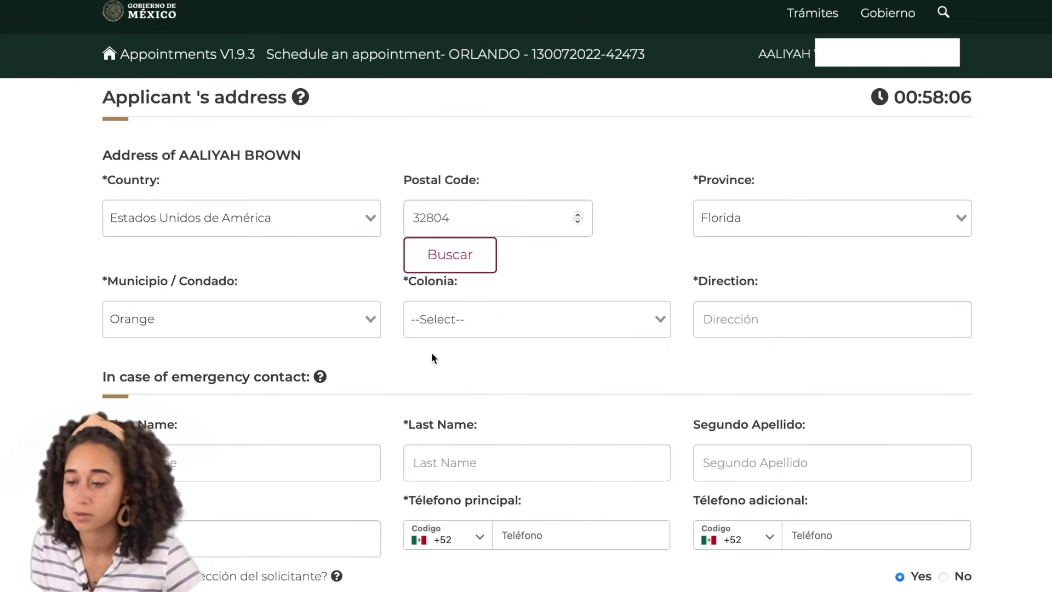
Choose Orlando as the Colonia and enter the applicant's street address
{"action": "left_click", "coordinate": [659, 319]}
{"action": "left_click", "coordinate": [590, 358]}
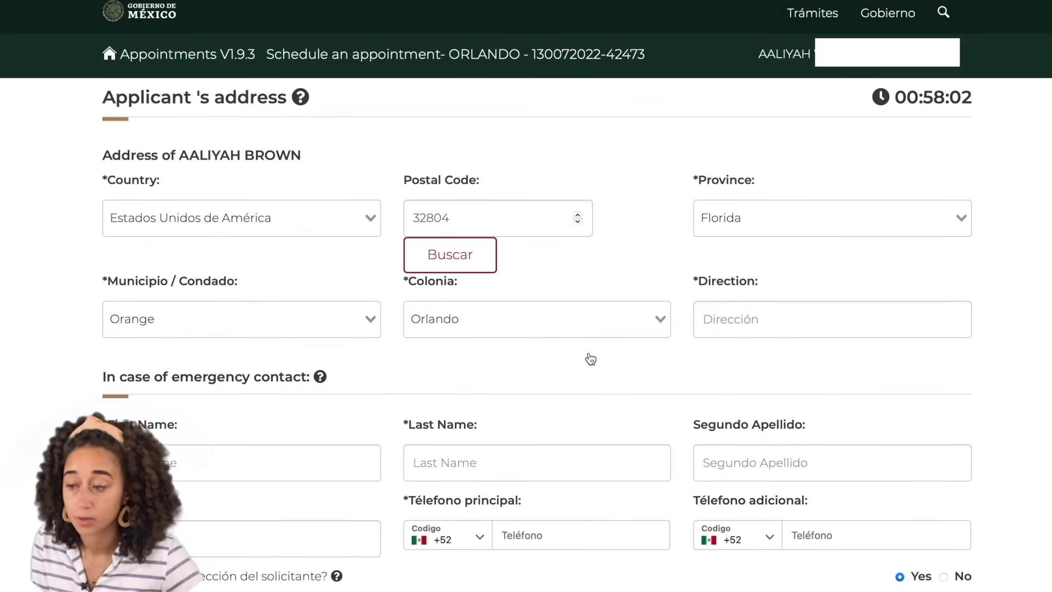
{"action": "left_click", "coordinate": [784, 321]}
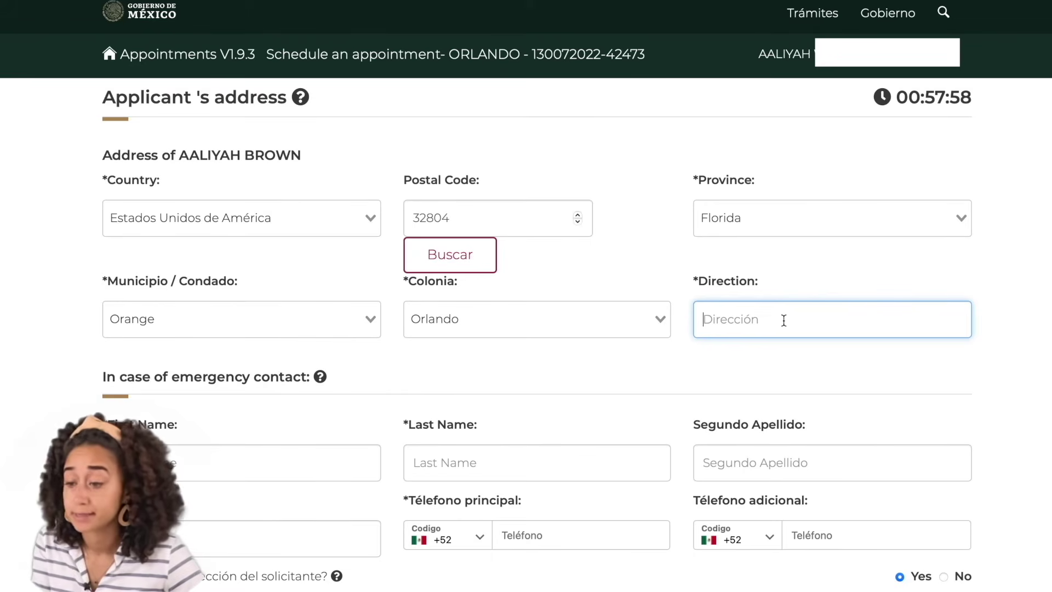
{"action": "type", "text": "1"}
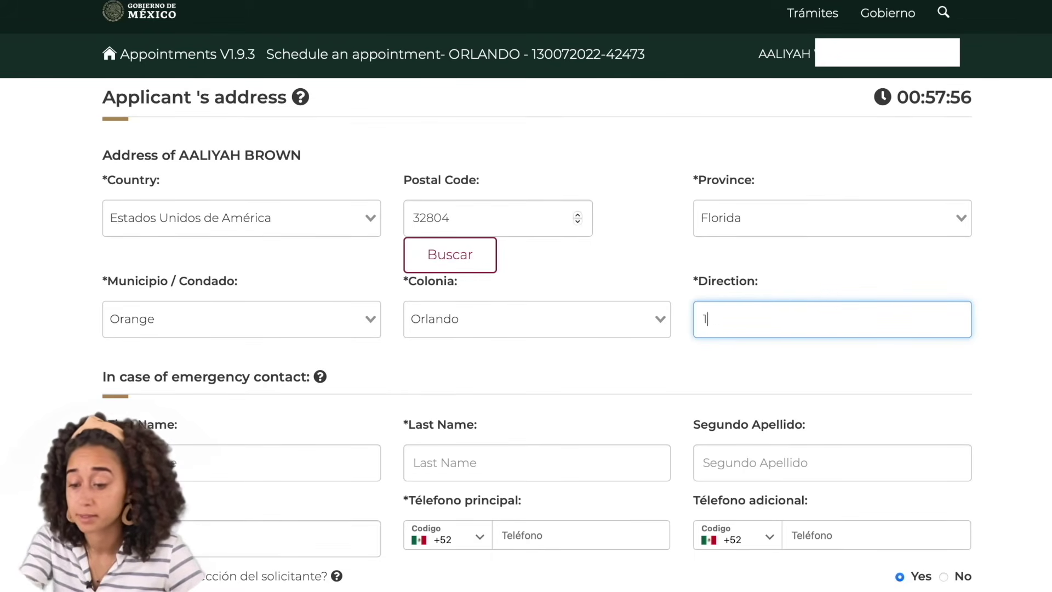
{"action": "type", "text": "23 BRO"}
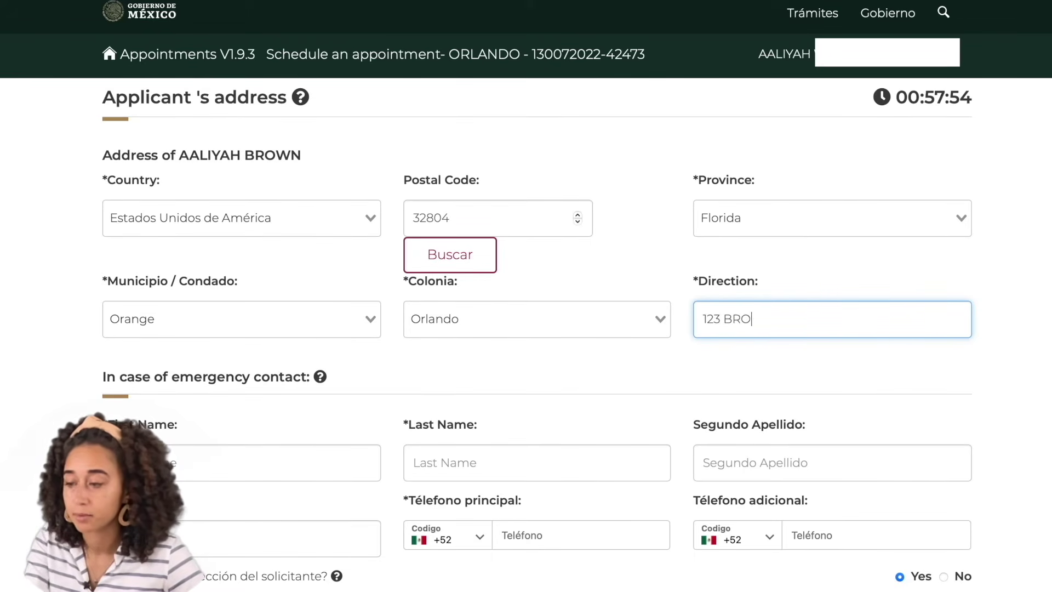
{"action": "type", "text": "WN STREET"}
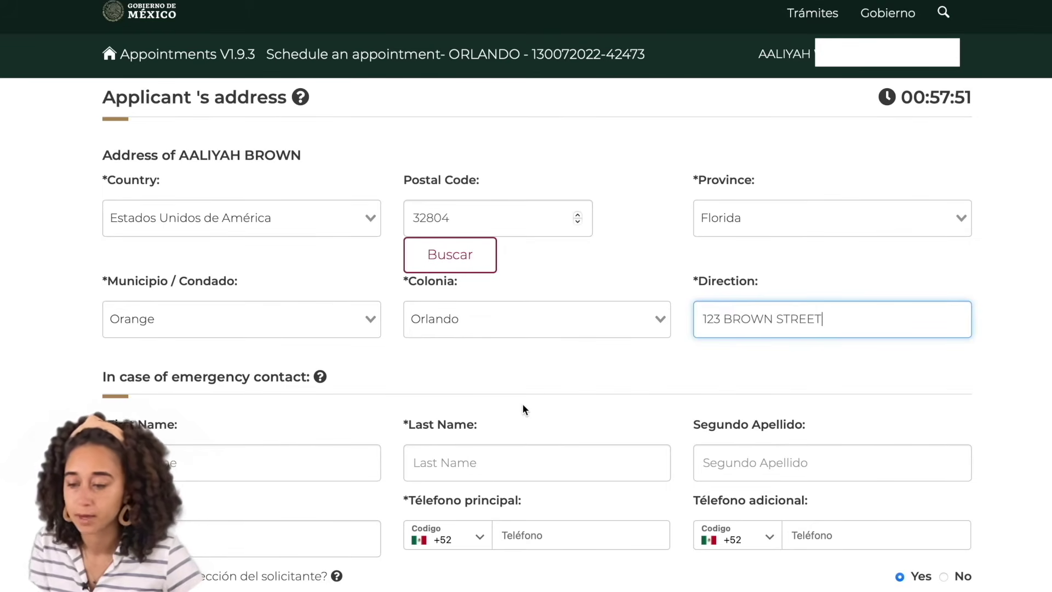
{"action": "scroll", "coordinate": [523, 409], "scroll_direction": "down", "scroll_amount": 3}
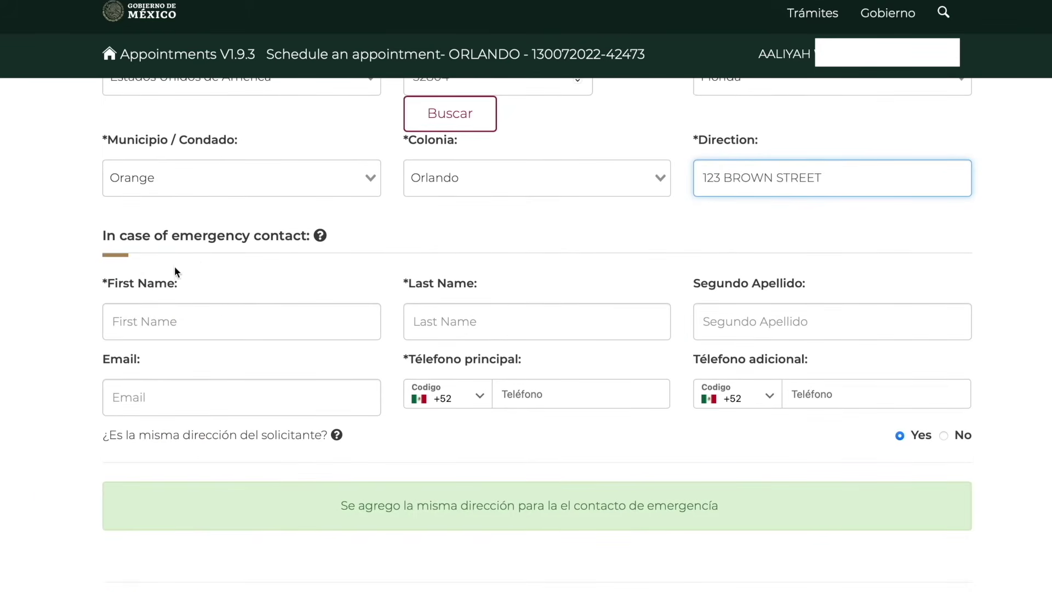
{"action": "left_click", "coordinate": [195, 322]}
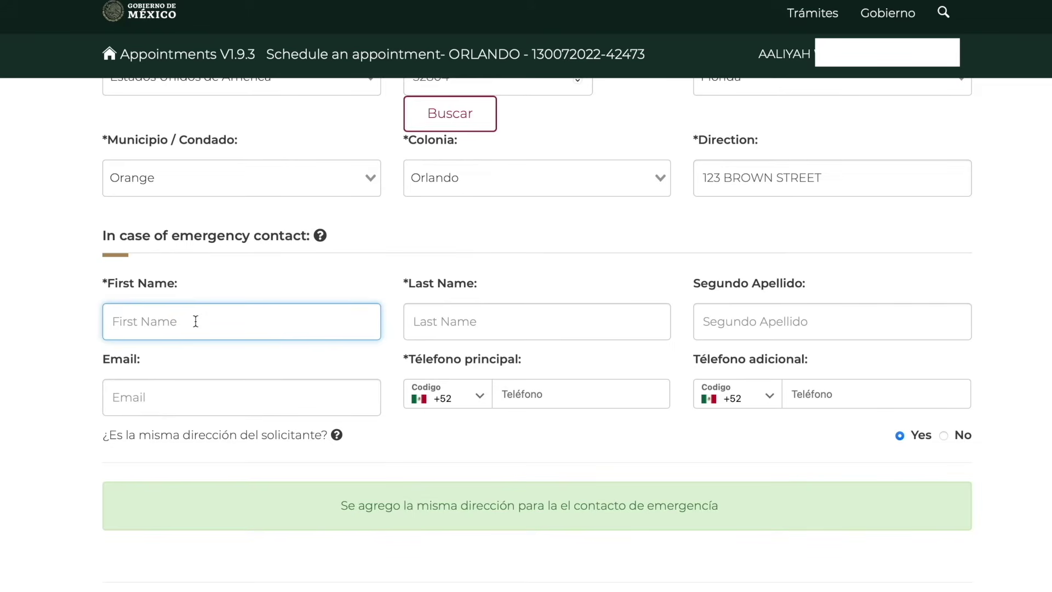
Enter the emergency contact's first and last name
{"action": "type", "text": "MISTER"}
{"action": "left_click", "coordinate": [454, 329]}
{"action": "type", "text": "BRO"}
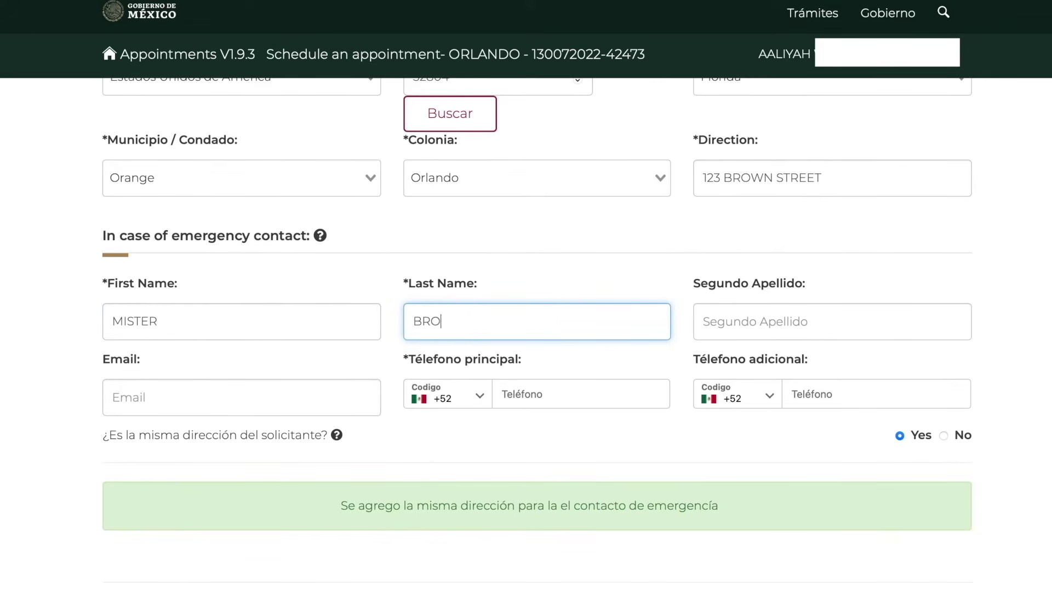
{"action": "type", "text": "WN"}
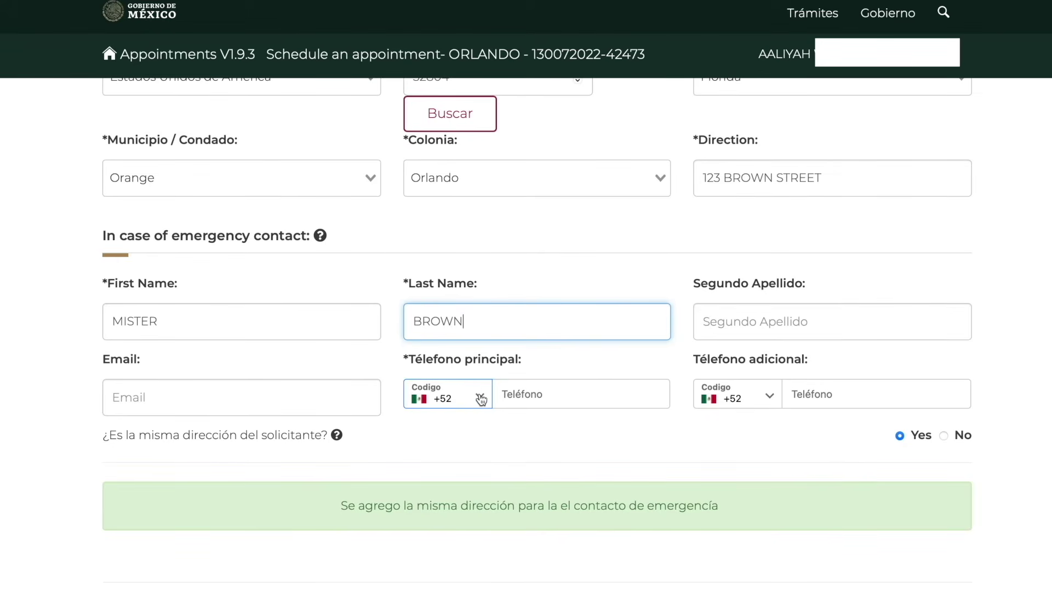
Choose the +1 dial code for the contact's phone and continue to the calendar
{"action": "left_click", "coordinate": [444, 400]}
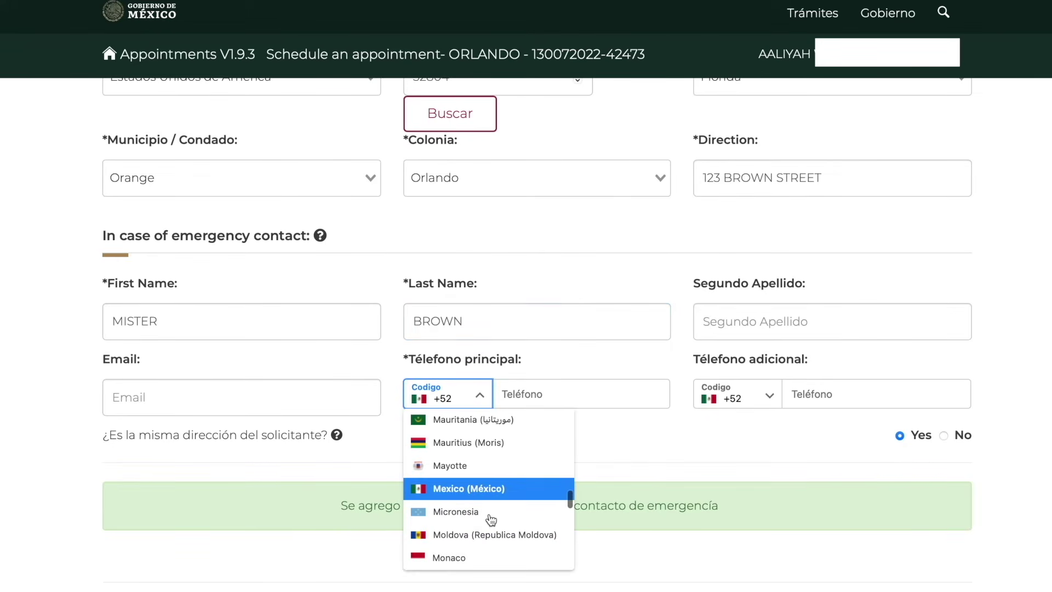
{"action": "scroll", "coordinate": [489, 520], "scroll_direction": "down", "scroll_amount": 10}
{"action": "scroll", "coordinate": [490, 519], "scroll_direction": "down", "scroll_amount": 12}
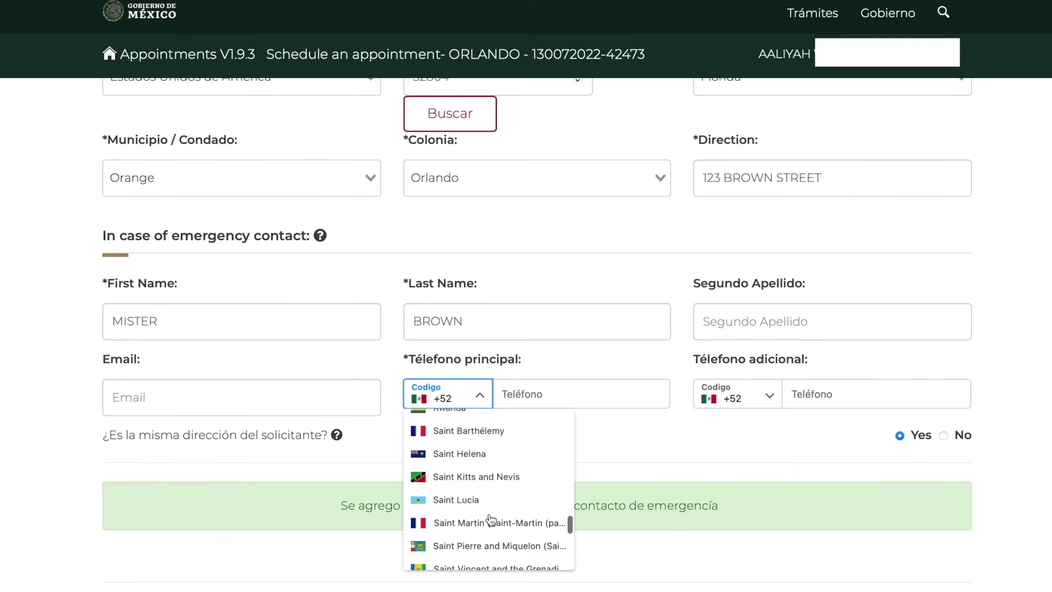
{"action": "scroll", "coordinate": [491, 520], "scroll_direction": "down", "scroll_amount": 4}
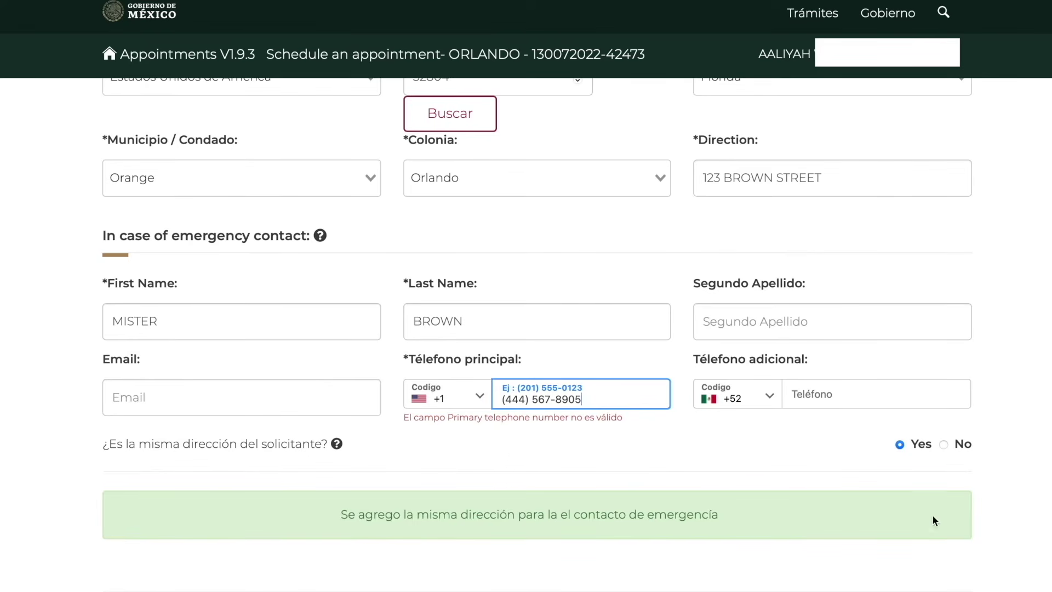
{"action": "scroll", "coordinate": [879, 492], "scroll_direction": "down", "scroll_amount": 3}
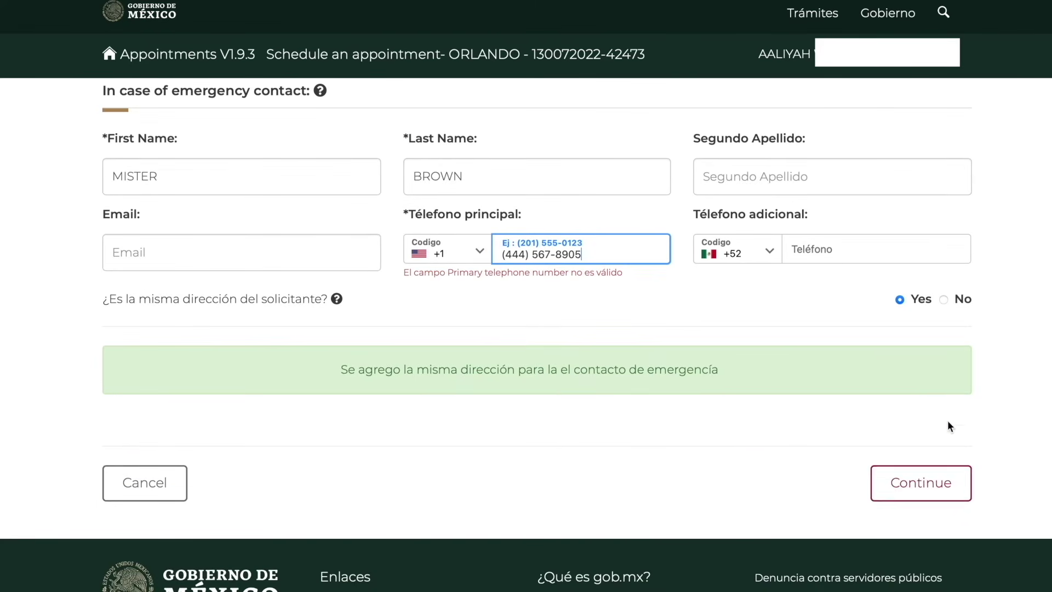
{"action": "left_click", "coordinate": [941, 490]}
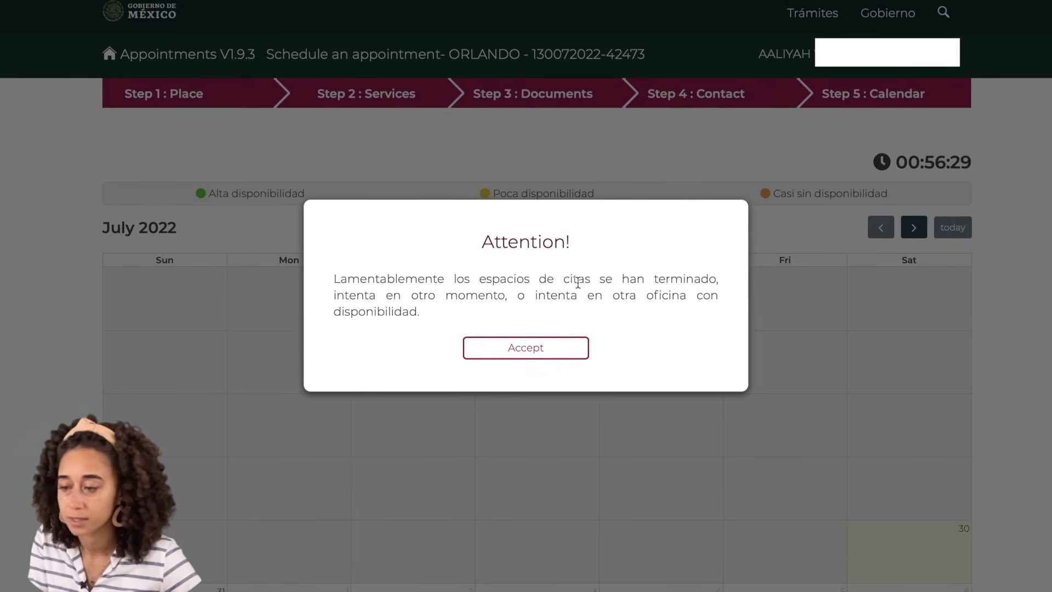
Accept the no-availability notice, move to August 2022, and select Tuesday 23 August
{"action": "left_click", "coordinate": [541, 354]}
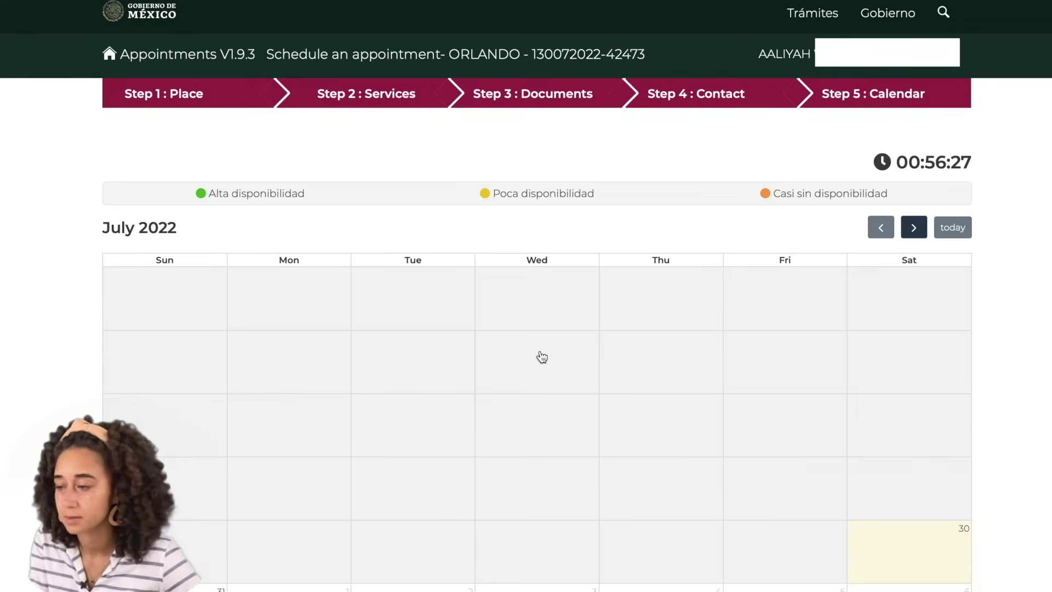
{"action": "scroll", "coordinate": [780, 343], "scroll_direction": "down", "scroll_amount": 3}
{"action": "scroll", "coordinate": [779, 346], "scroll_direction": "up", "scroll_amount": 2}
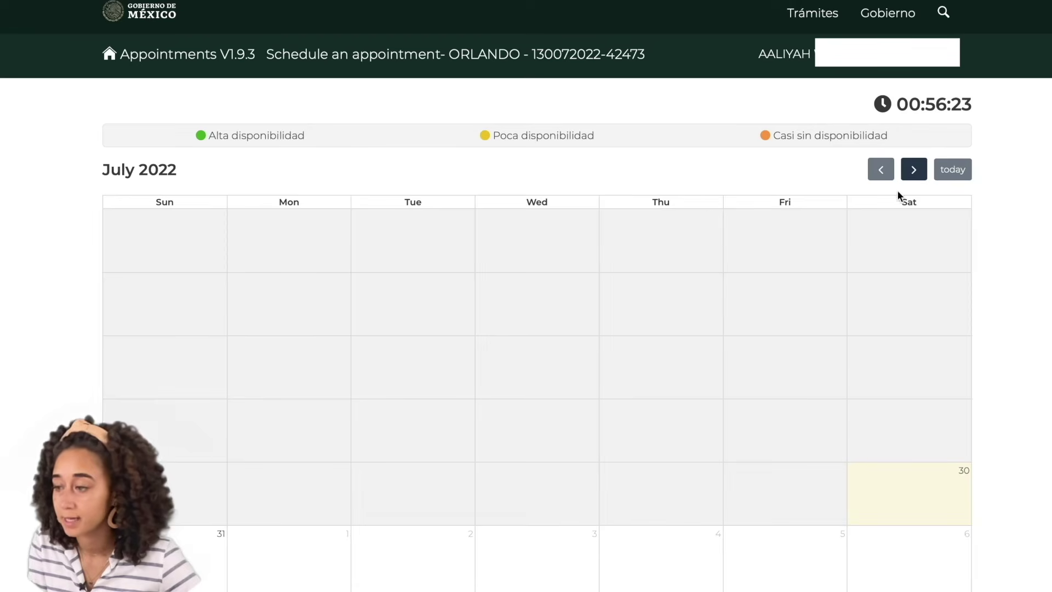
{"action": "left_click", "coordinate": [915, 170]}
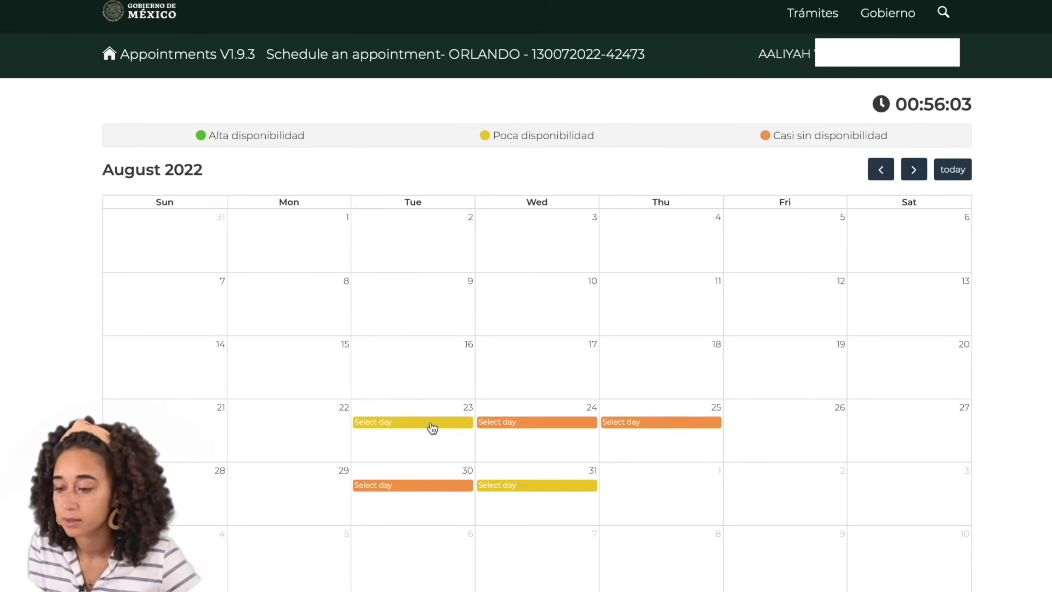
{"action": "left_click", "coordinate": [432, 423]}
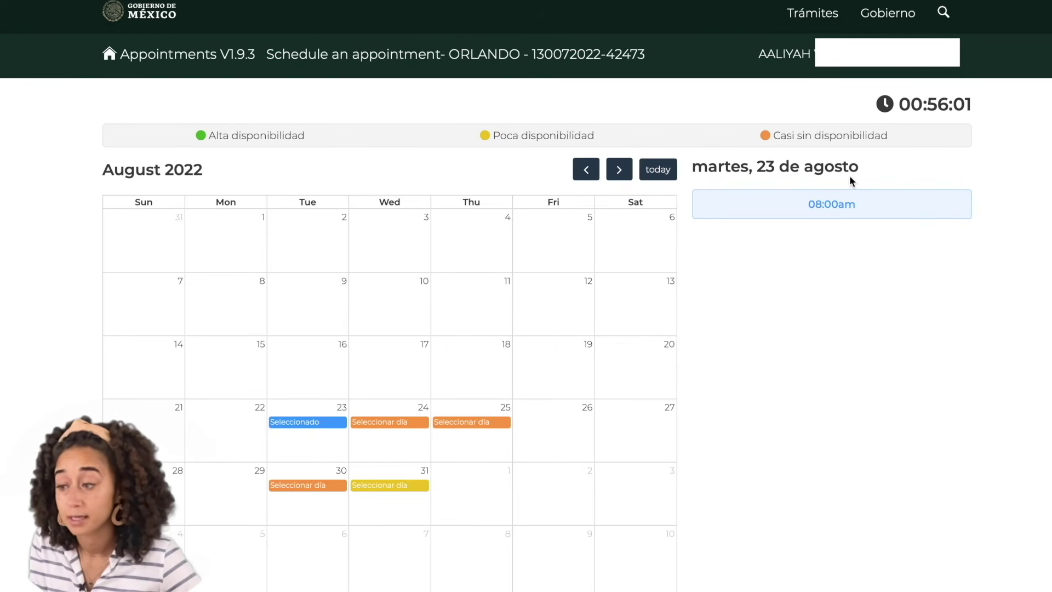
Pick the 08:00am slot on 23 August and book it
{"action": "left_click", "coordinate": [849, 214]}
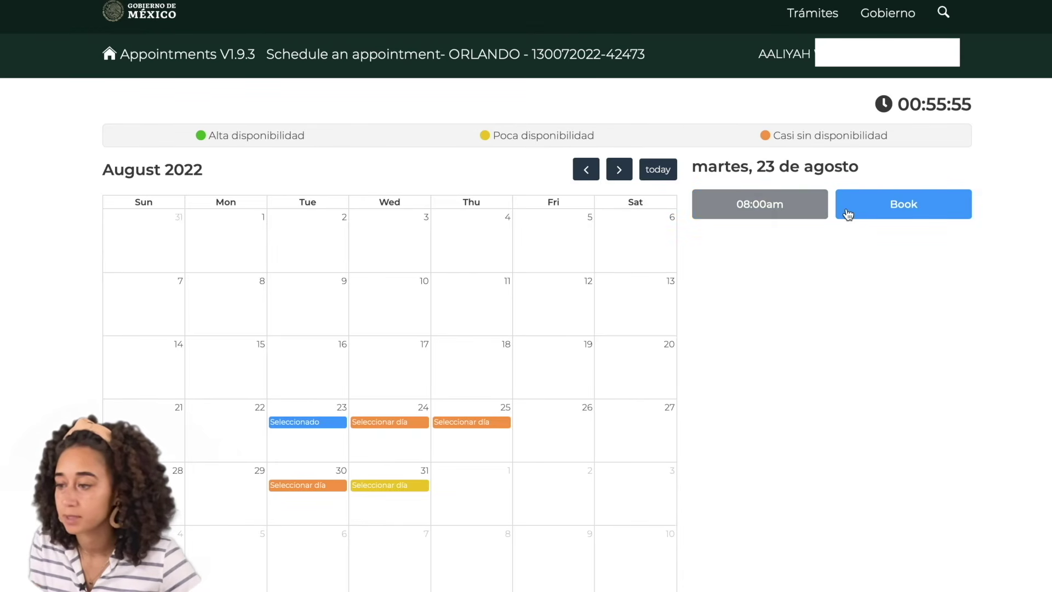
{"action": "left_click", "coordinate": [930, 211]}
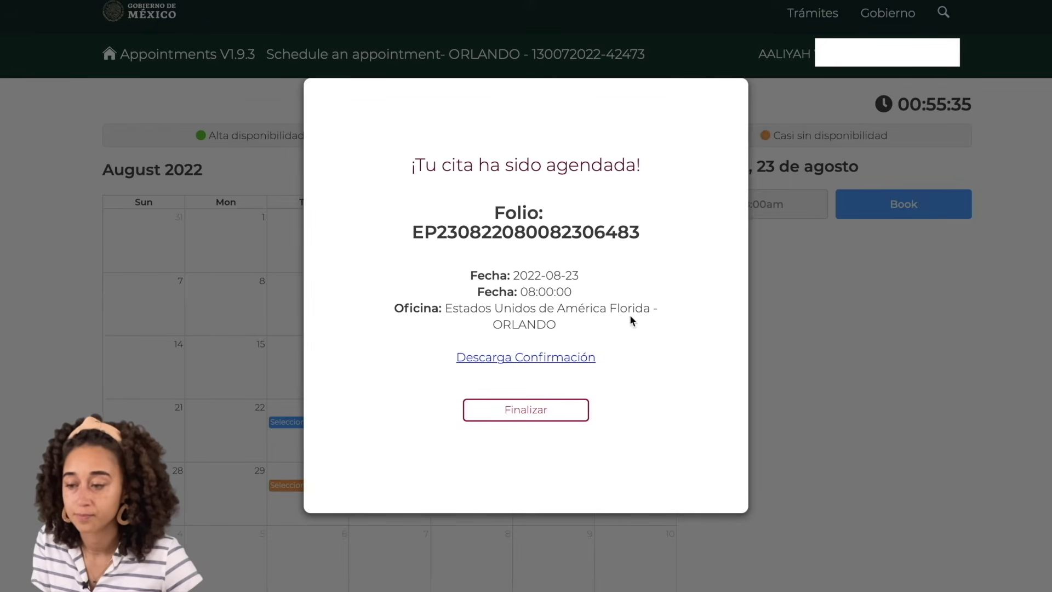
{"action": "left_click", "coordinate": [547, 411]}
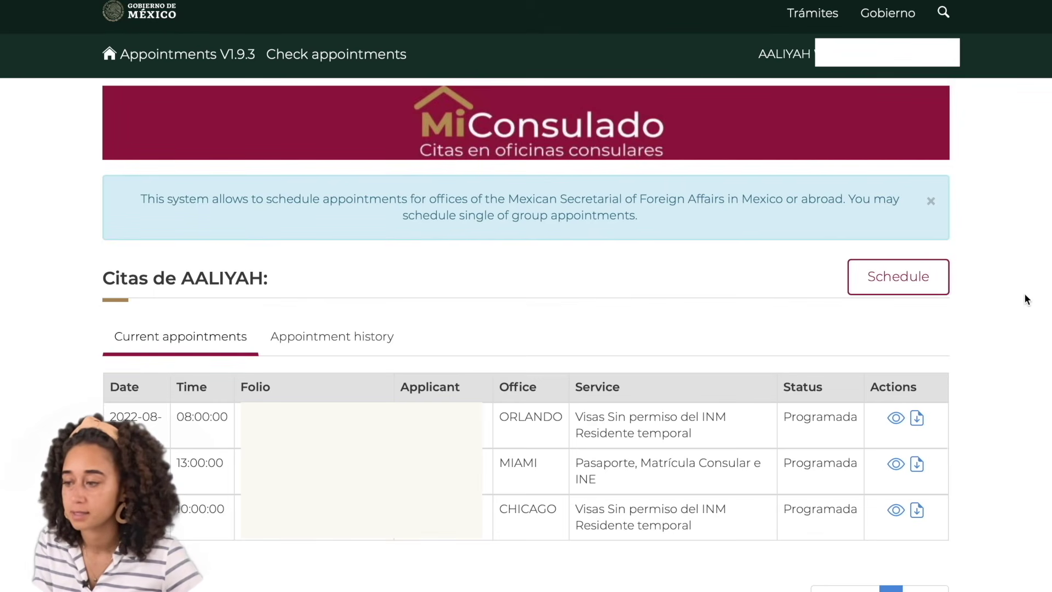
{"action": "scroll", "coordinate": [1023, 299], "scroll_direction": "down", "scroll_amount": 1}
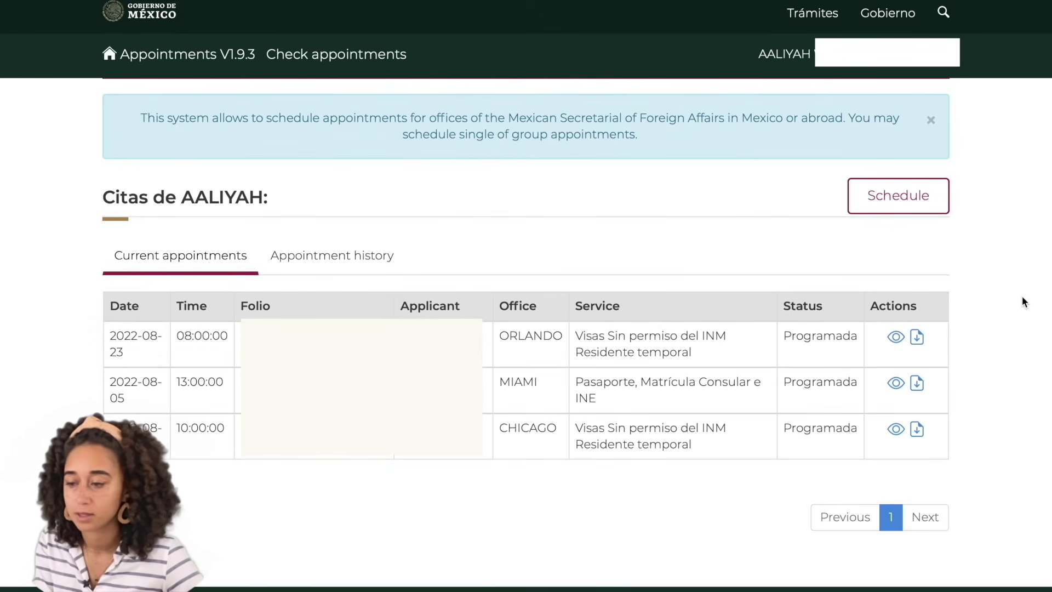